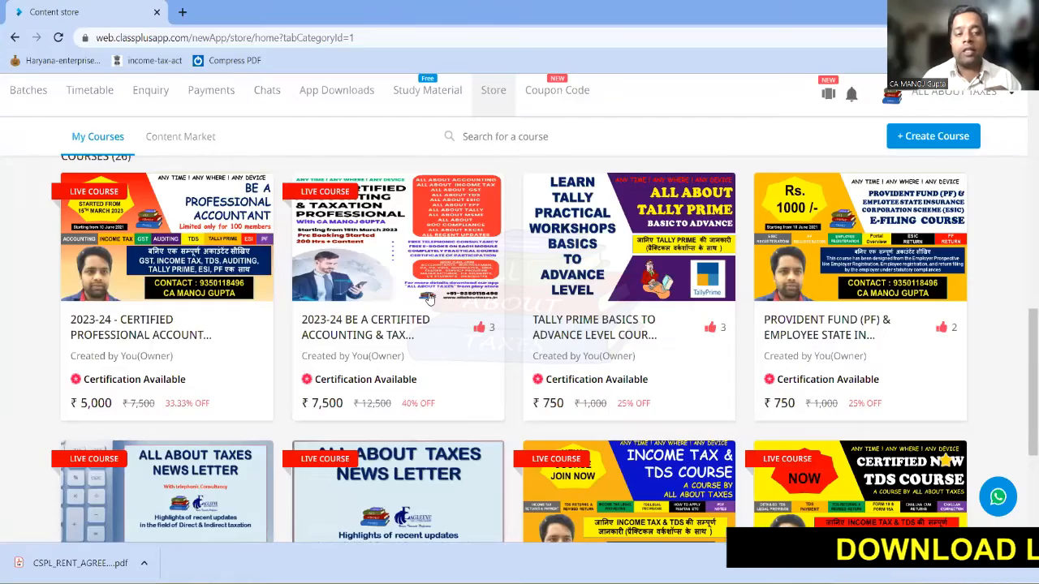
pyautogui.scroll(-1, 429, 299)
pyautogui.scroll(1, 429, 297)
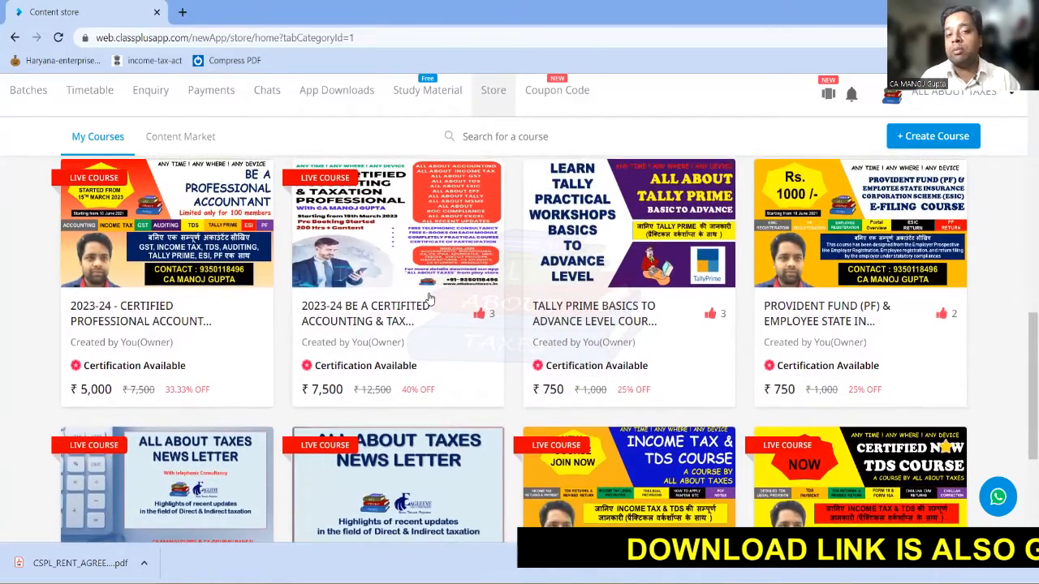
pyautogui.scroll(1, 429, 300)
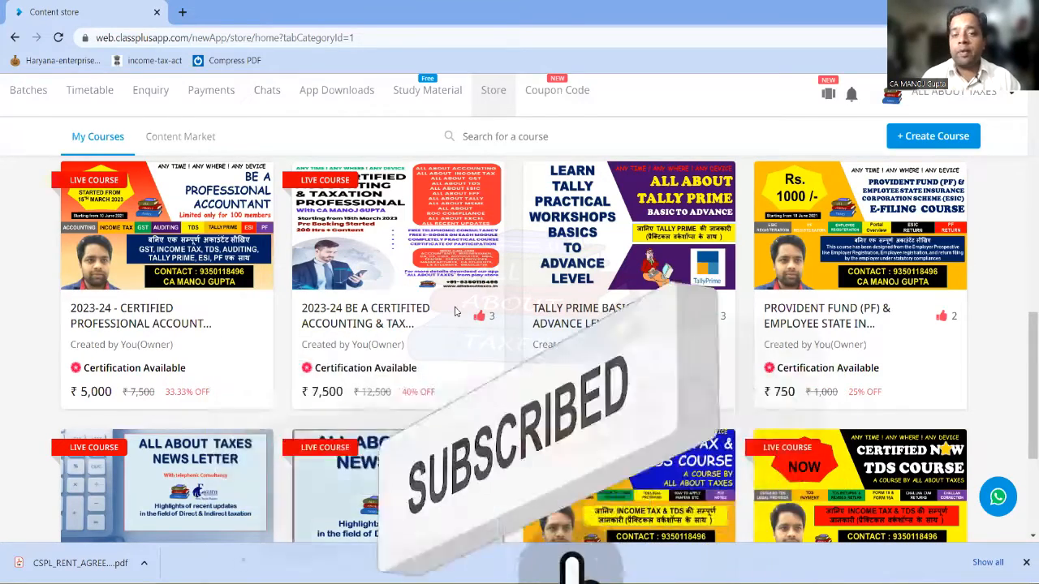
# Switch to TallyPrime and start creating a company with ABC PRIVATE LIMITED as its company and mailing name.
pyautogui.hotkey('alt', 'Tab')
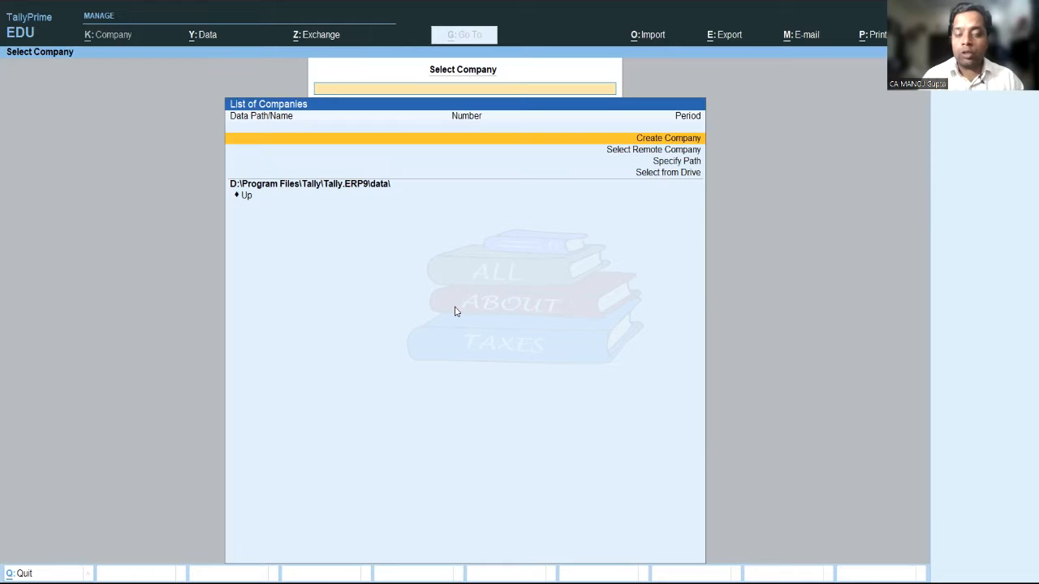
pyautogui.click(646, 140)
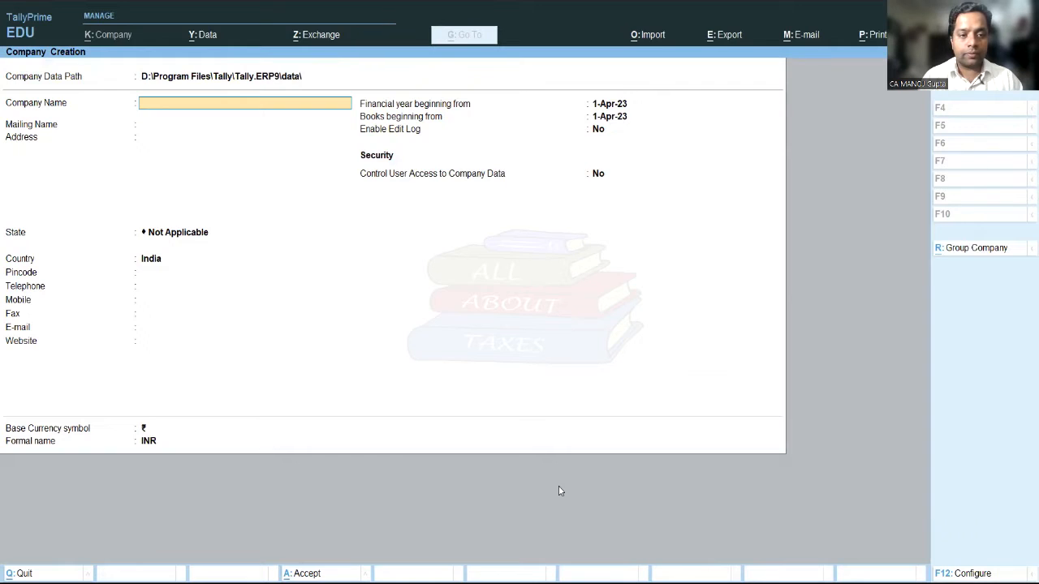
pyautogui.click(187, 112)
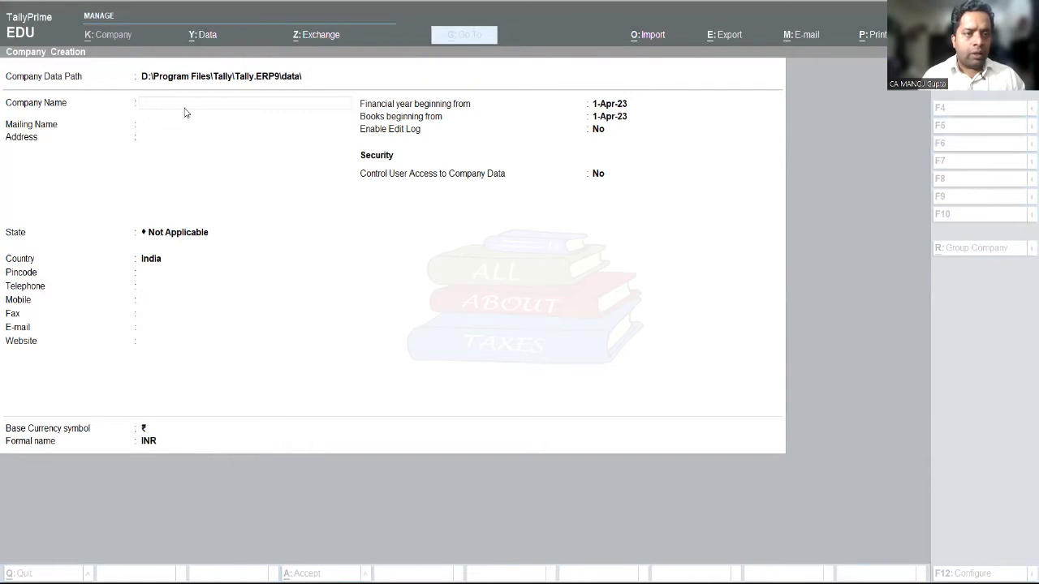
pyautogui.click(185, 113)
pyautogui.write('ABC PRIVATE L')
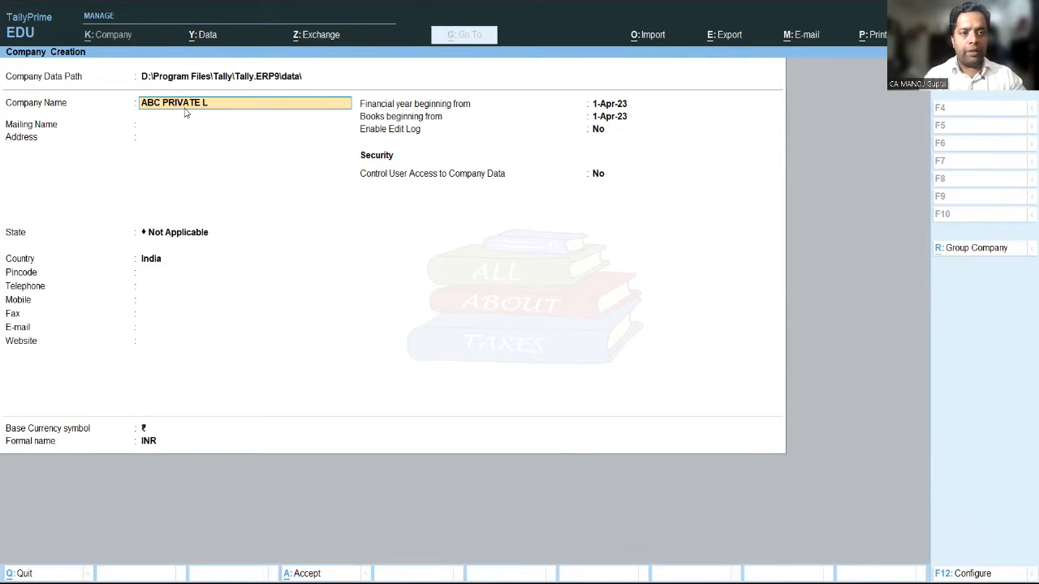
pyautogui.press('Return')
pyautogui.press('Return')
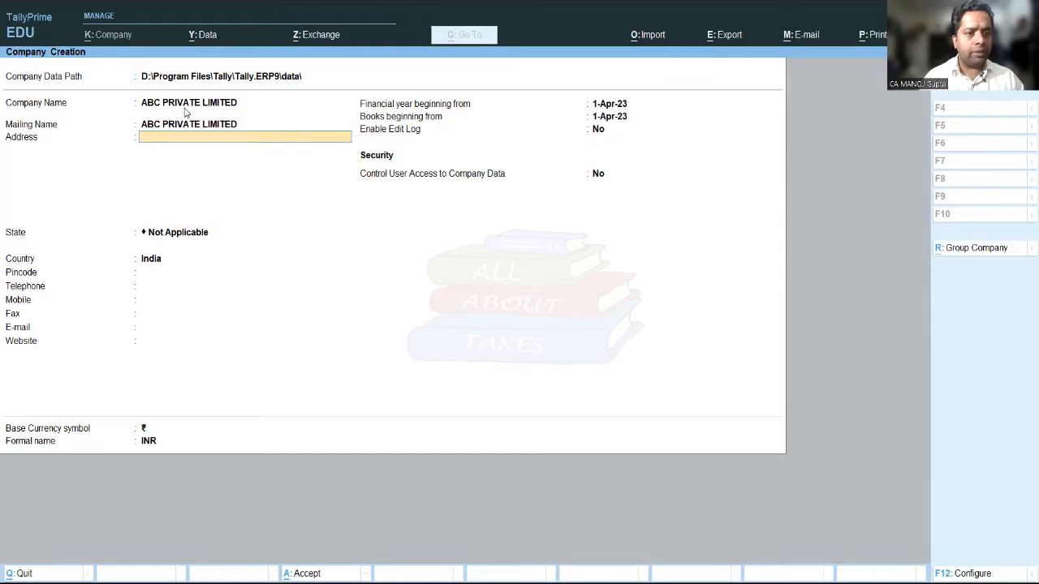
# Leave the company's address blank, set the state to Haryana, and enter the pincode without any other contact details.
pyautogui.press('Return')
pyautogui.press('Return')
pyautogui.write('har')
pyautogui.press('Return')
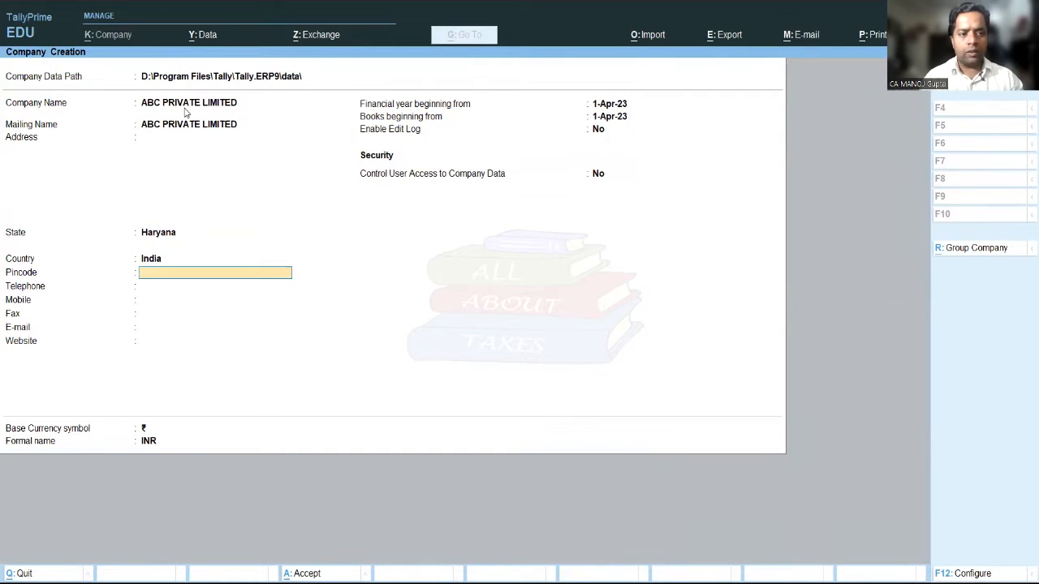
pyautogui.press('Return')
pyautogui.press('BackSpace')
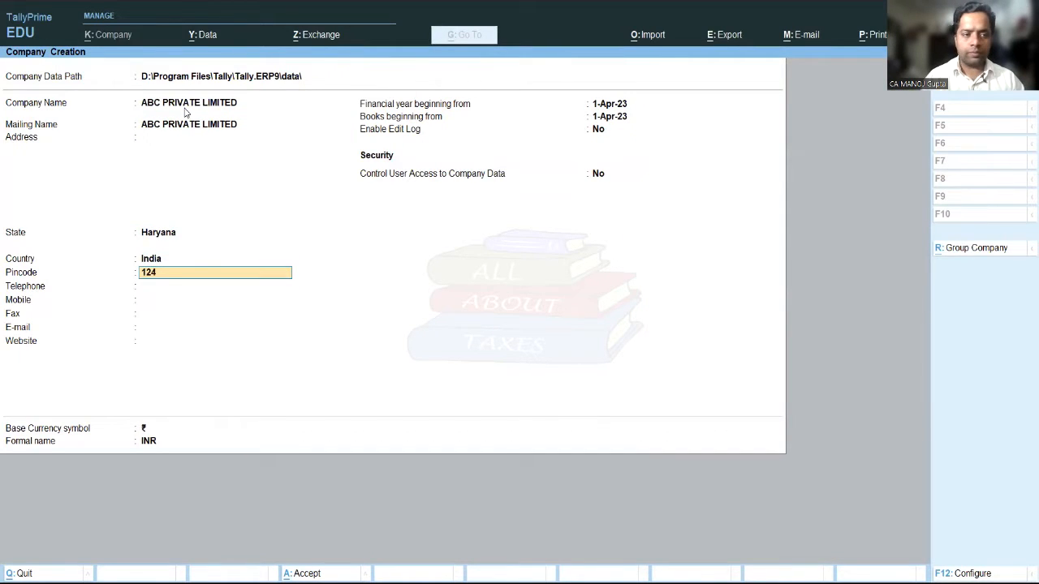
pyautogui.press('Return')
pyautogui.press('Return')
pyautogui.press('Return')
pyautogui.press('Return')
pyautogui.press('Return')
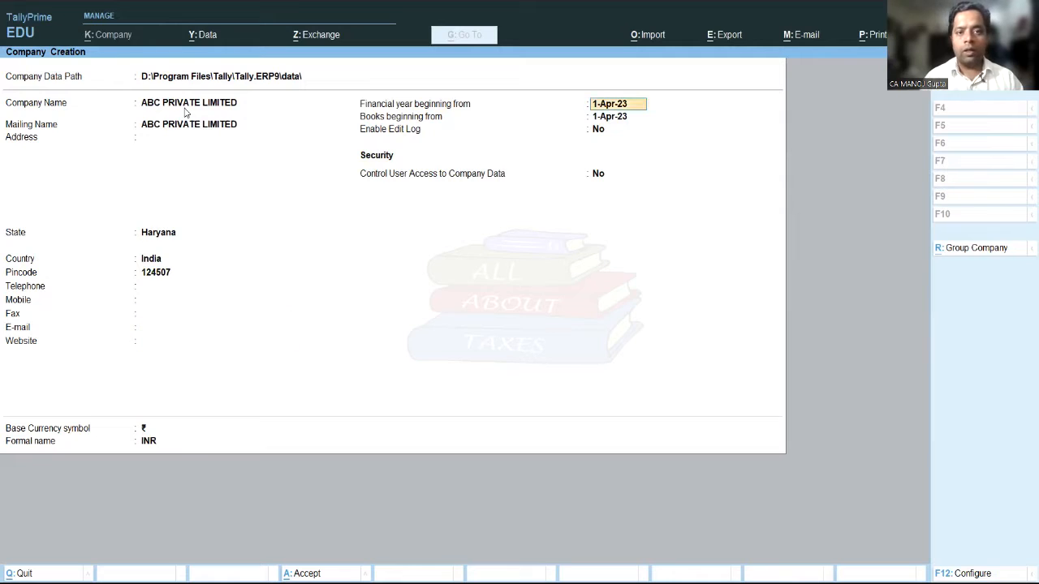
# Enable the edit log and create the company, accepting its default features.
pyautogui.press('Return')
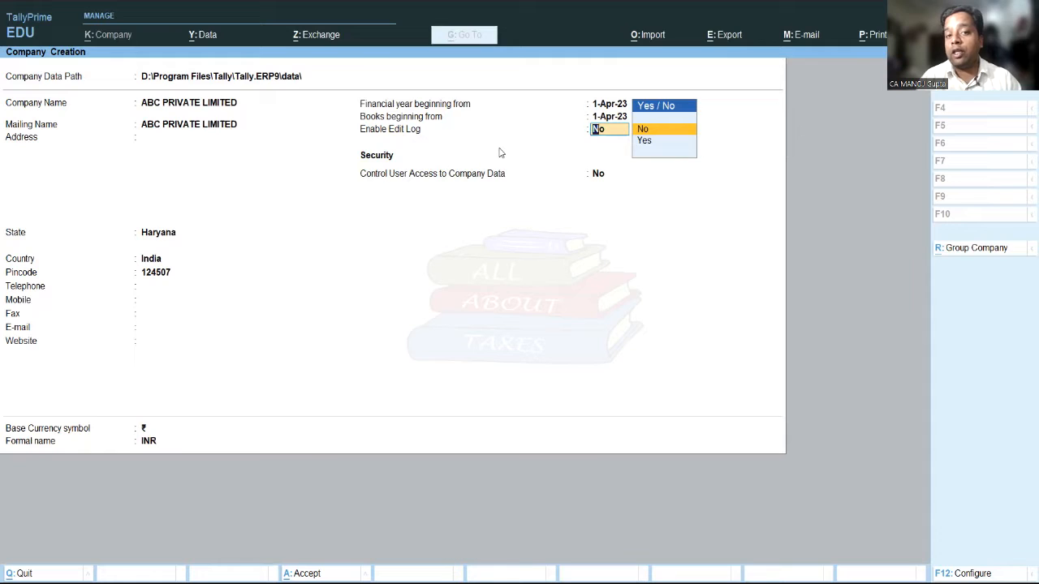
pyautogui.press('Return')
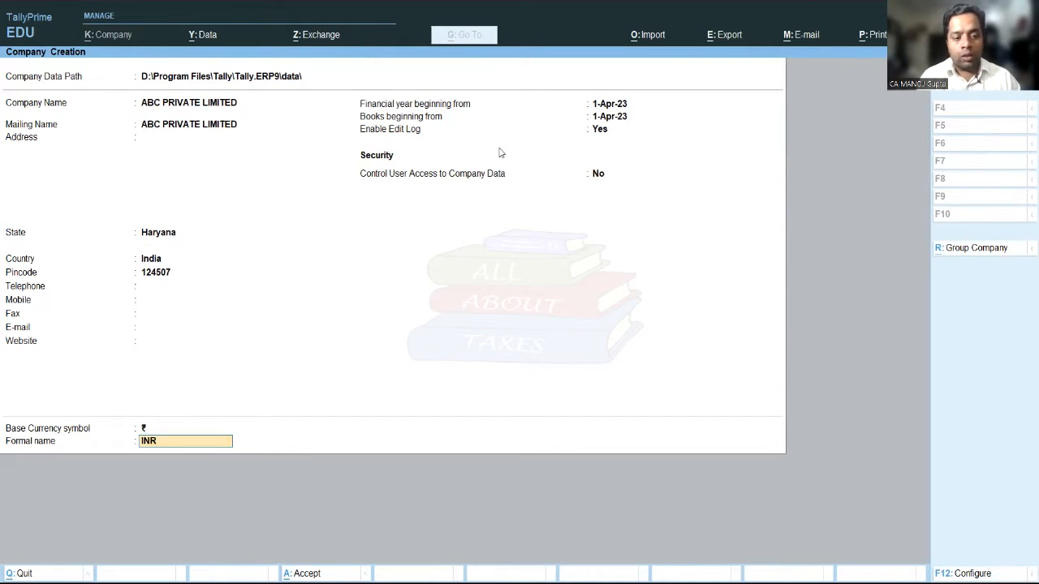
pyautogui.press('Return')
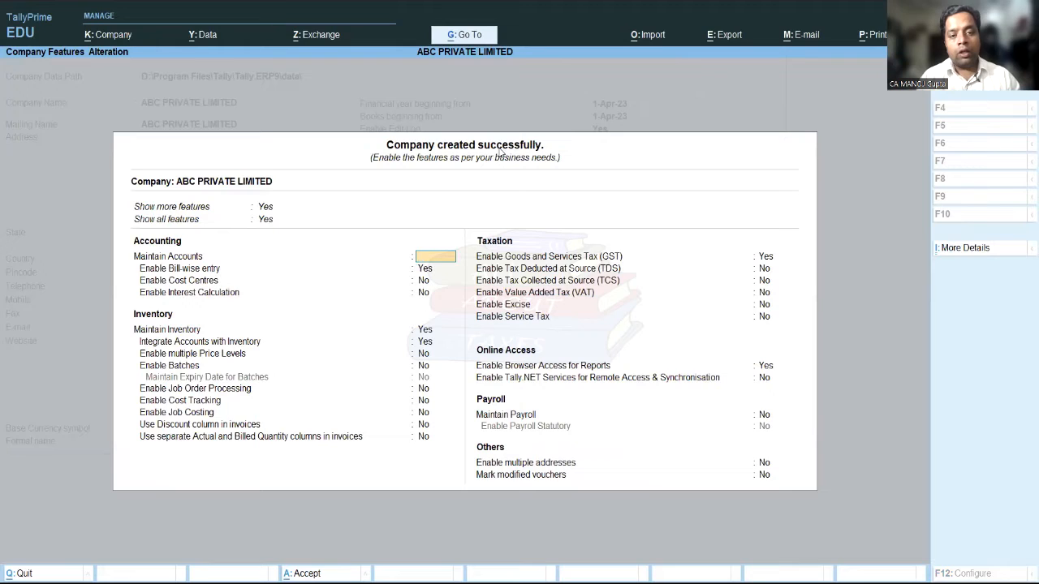
pyautogui.press('y')
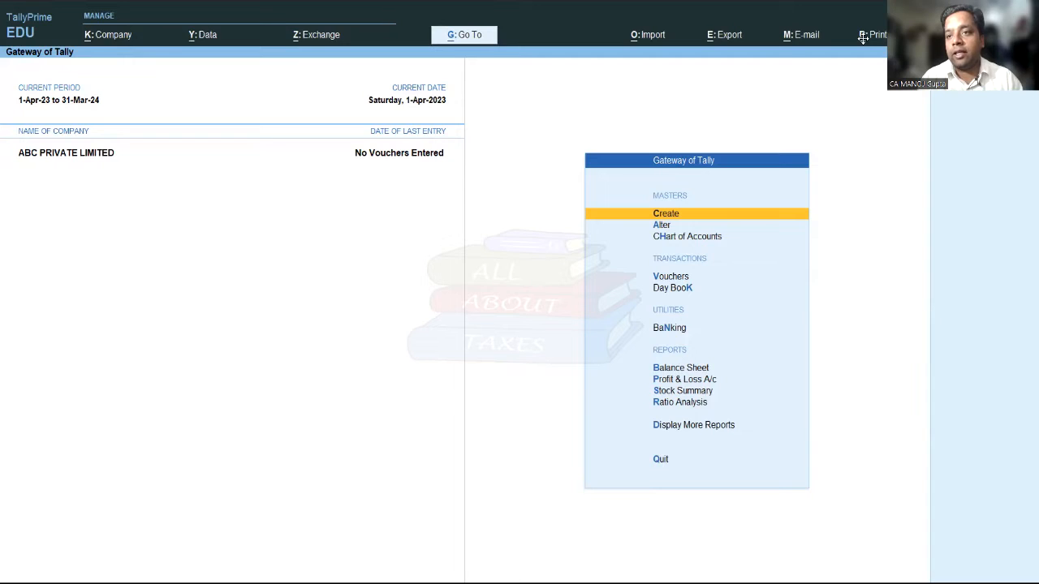
# Check the installed TallyPrime release in the product update information and return to the Gateway of Tally.
pyautogui.hotkey('alt', 'Tab')
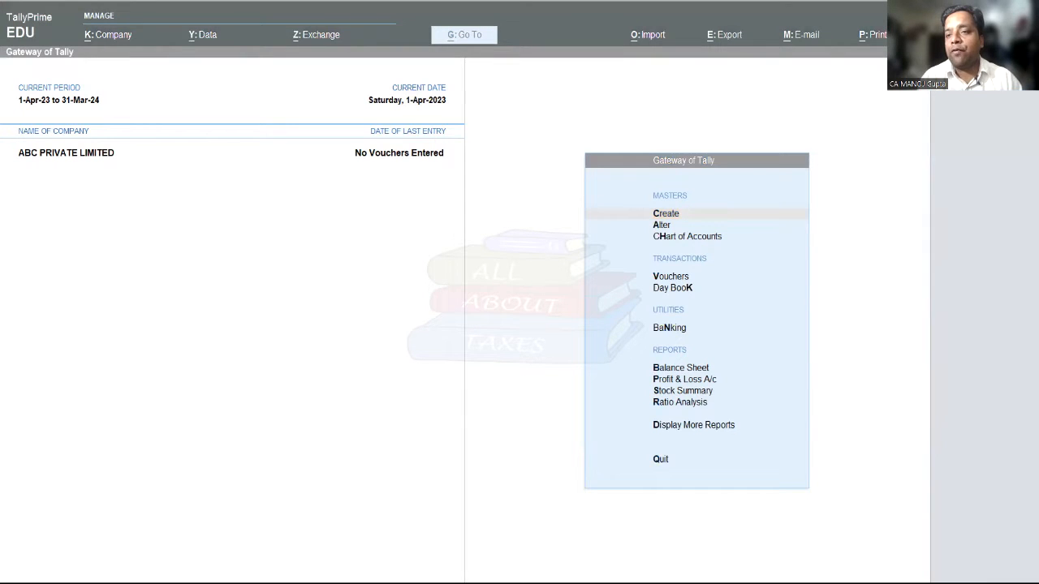
pyautogui.press('F1')
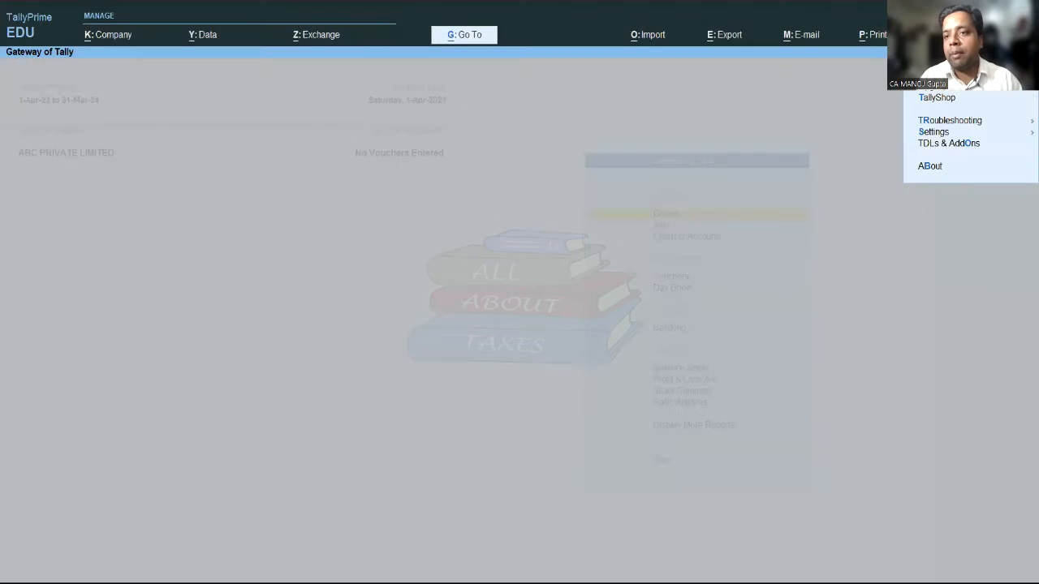
pyautogui.click(957, 94)
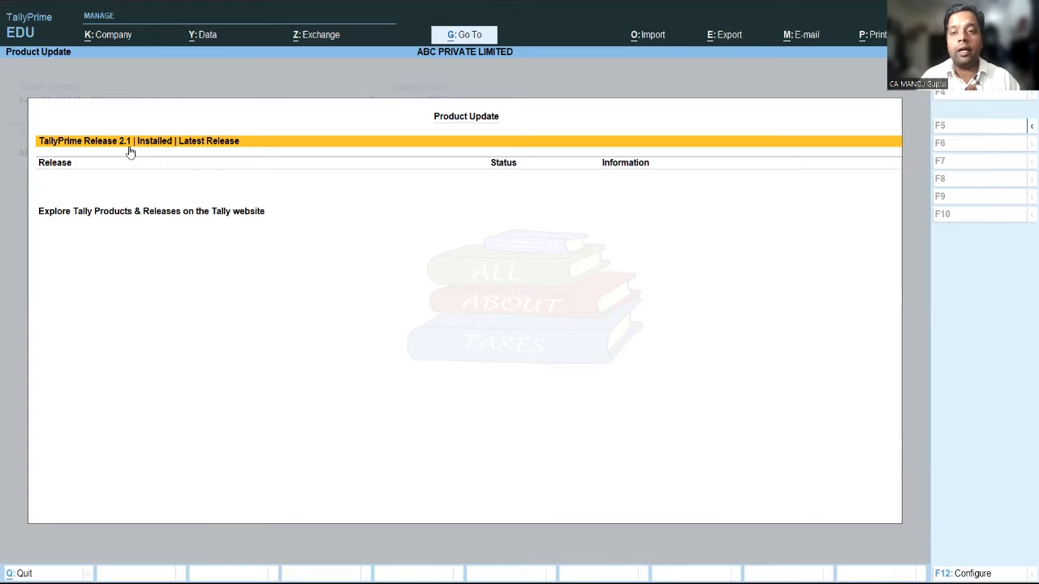
pyautogui.click(742, 29)
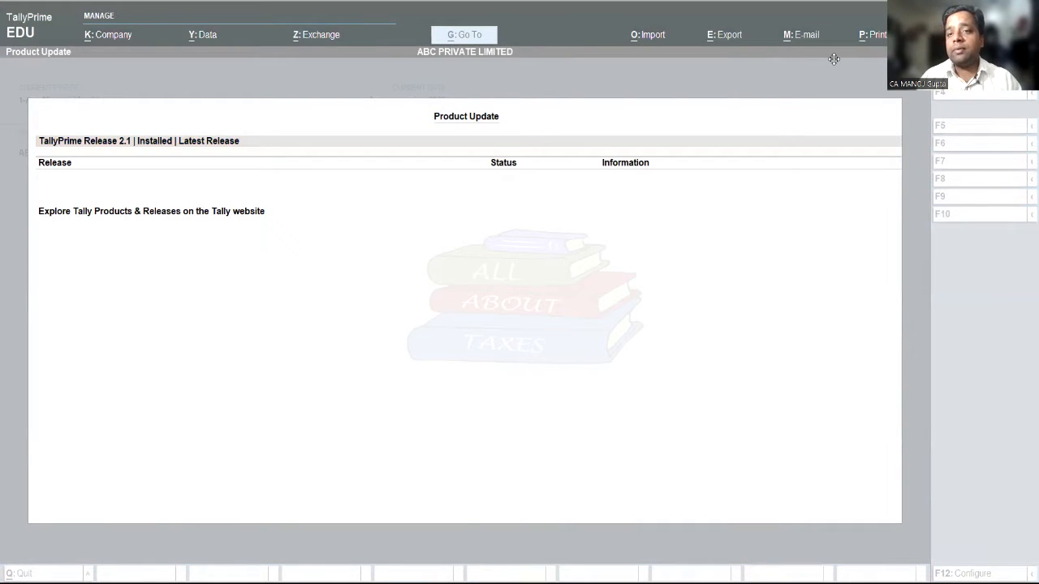
pyautogui.click(746, 124)
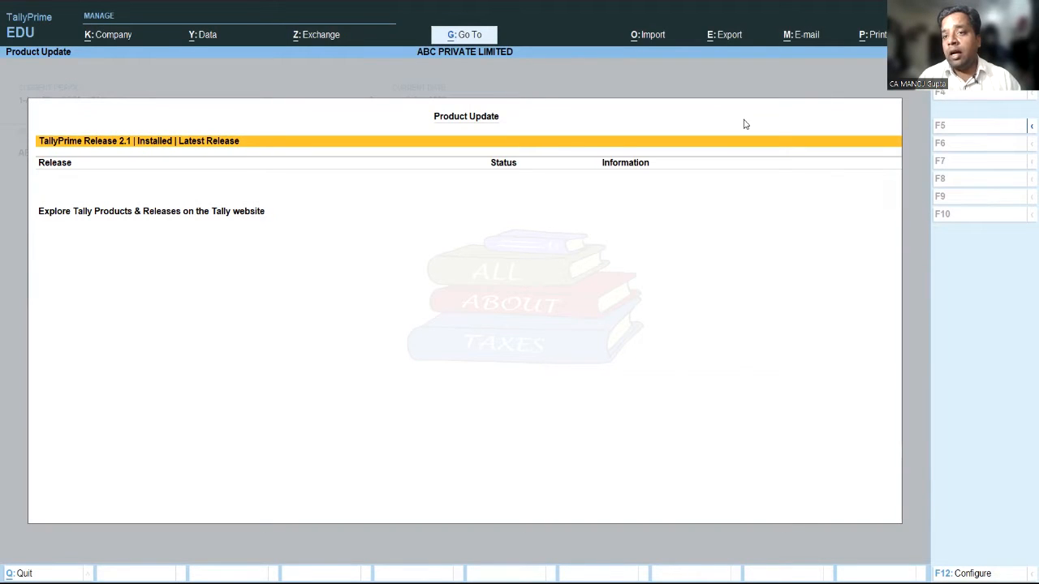
pyautogui.press('Escape')
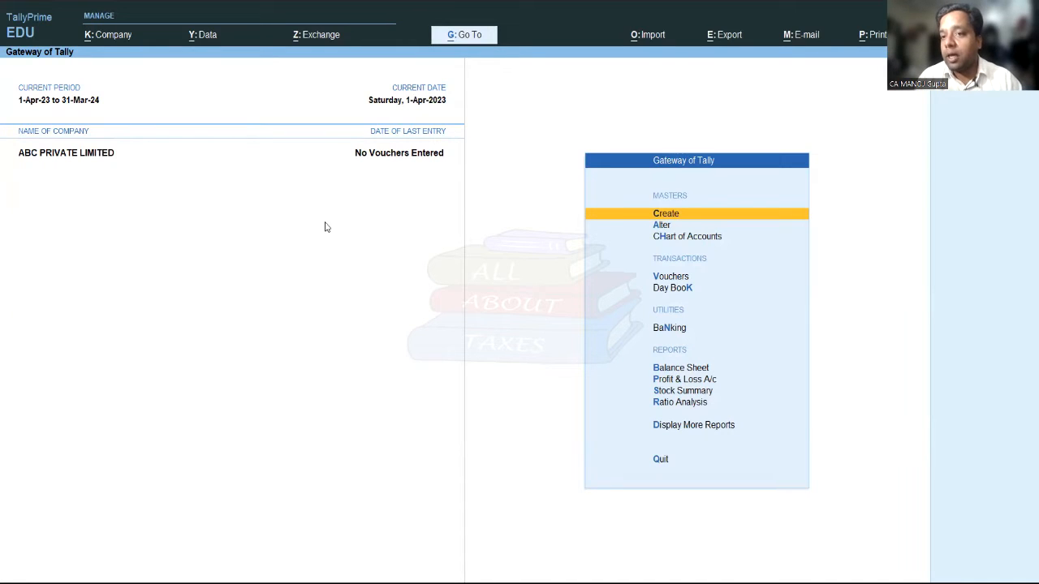
# Start a Receipt accounting voucher and set its date to 1.4.23.
pyautogui.press('Down')
pyautogui.press('Down')
pyautogui.press('Down')
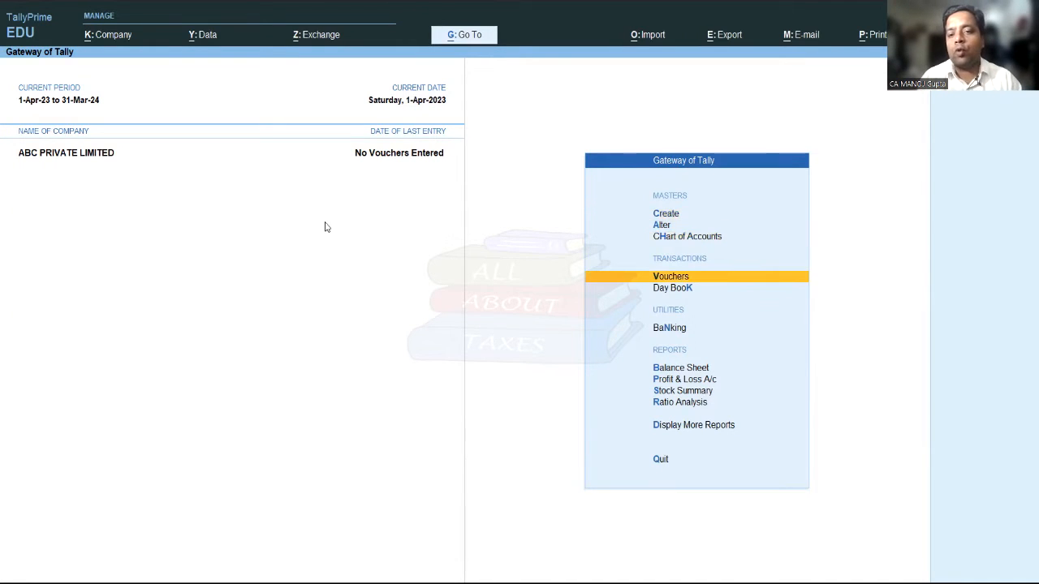
pyautogui.press('Return')
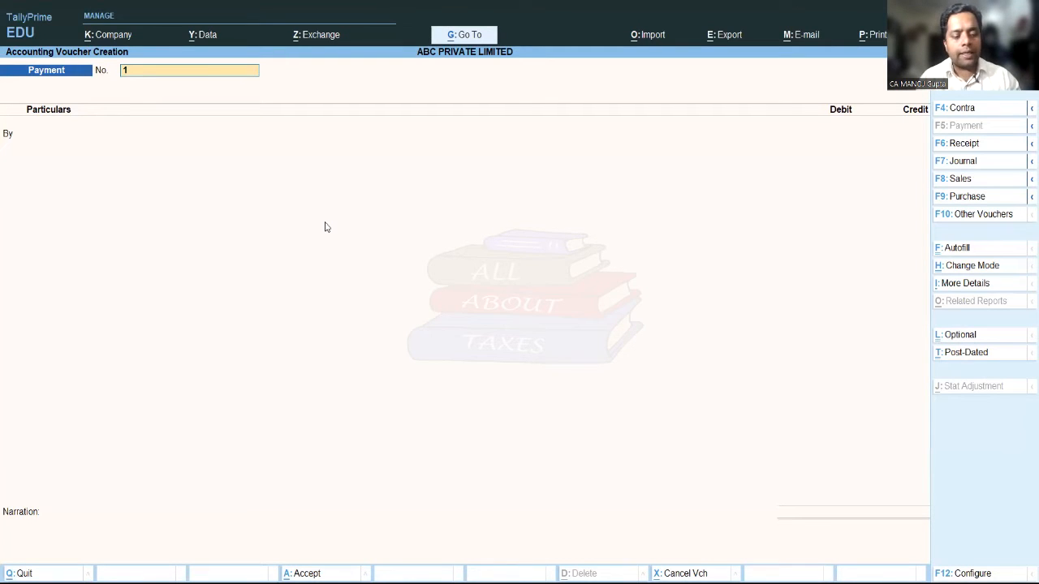
pyautogui.press('F6')
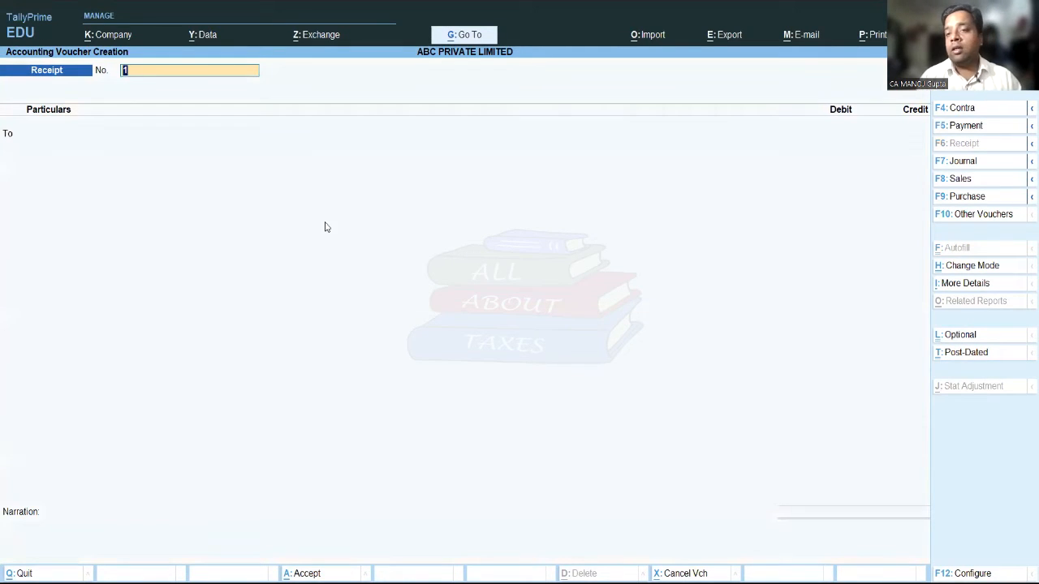
pyautogui.press('F2')
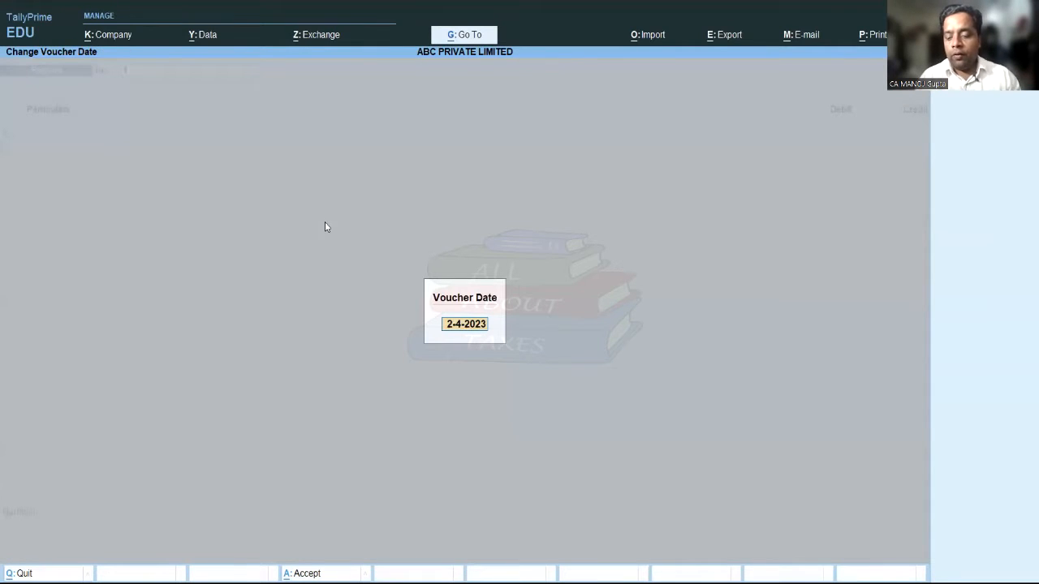
pyautogui.write('1.4')
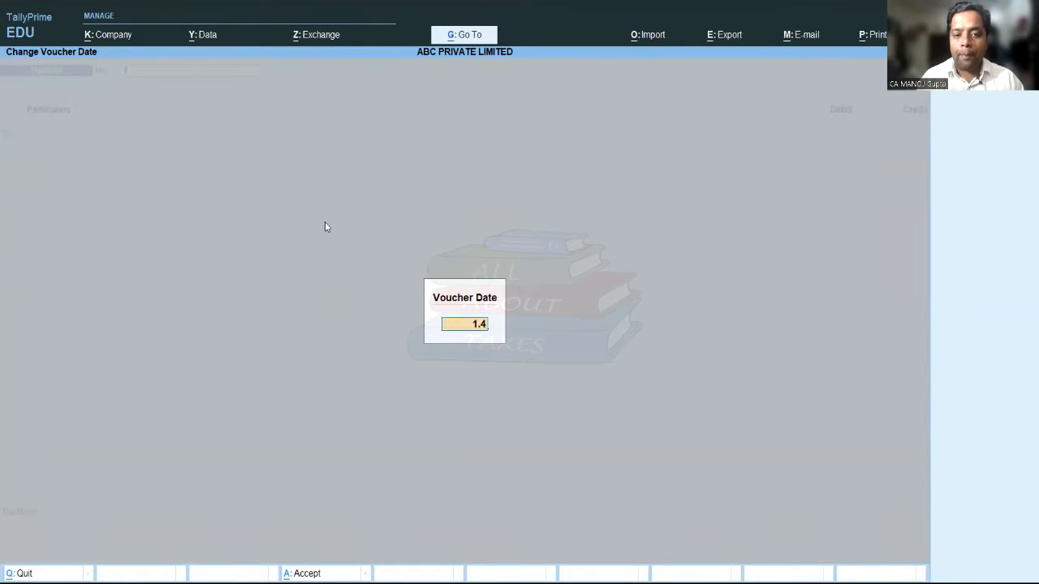
pyautogui.write('.23')
pyautogui.press('Return')
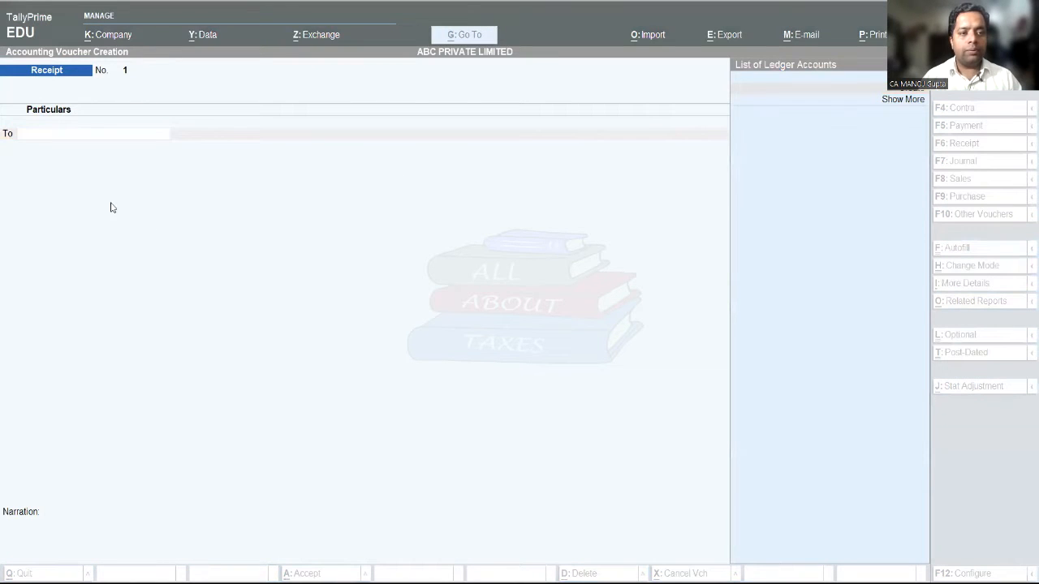
# Start a new ledger for the receipt's first line, named SHARE CAPITAL A/C under Capital Account, keeping the default mailing details.
pyautogui.click(80, 141)
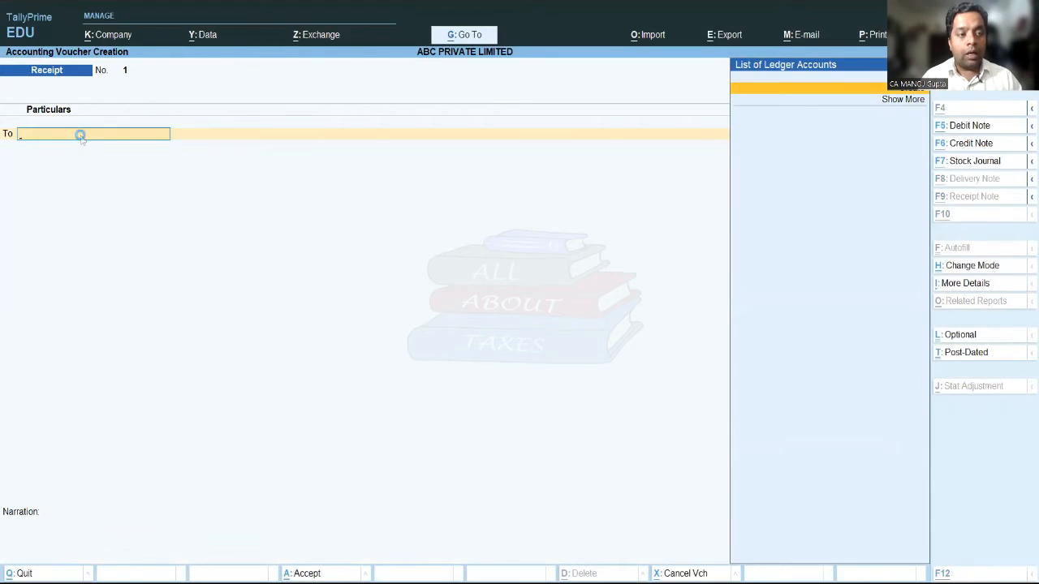
pyautogui.hotkey('alt', 'c')
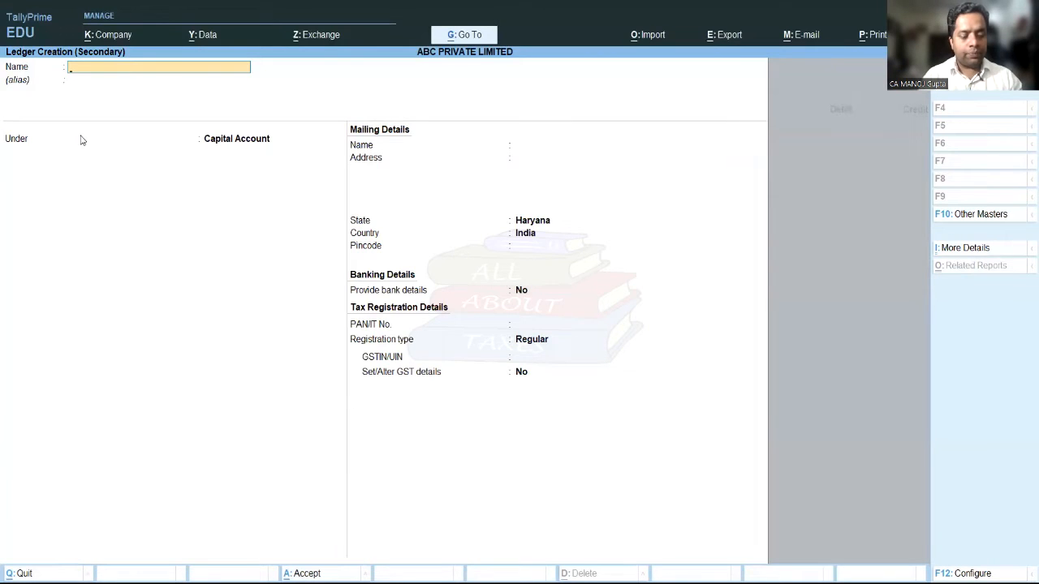
pyautogui.write('SHARE')
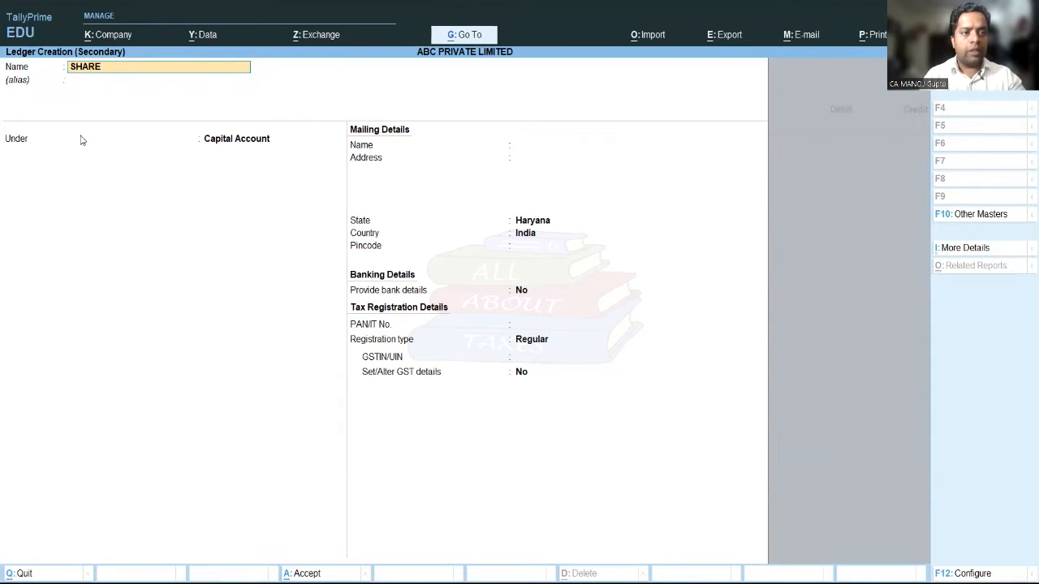
pyautogui.write(' CAPITAL A/')
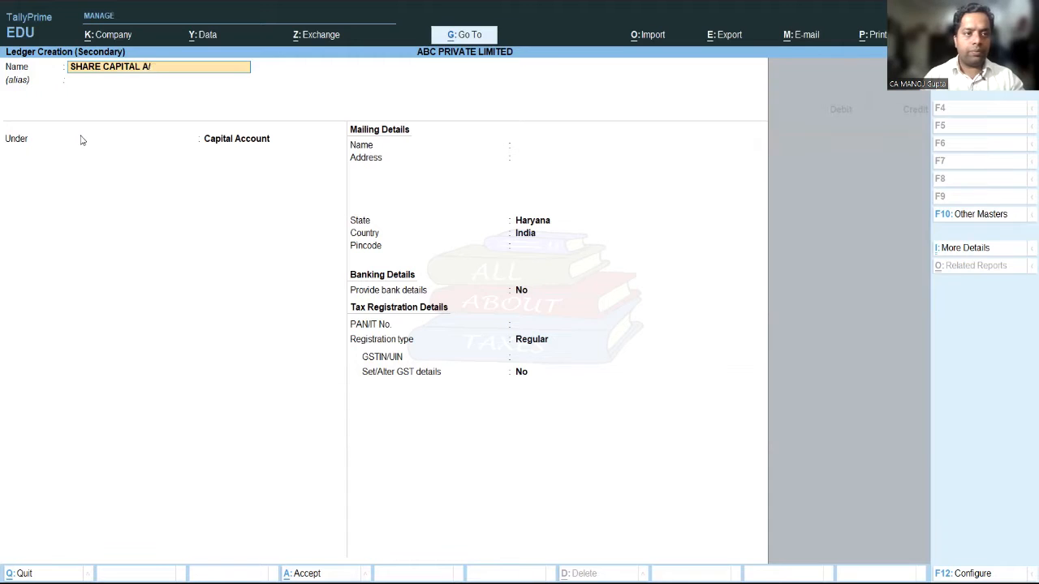
pyautogui.write('C')
pyautogui.press('Return')
pyautogui.press('Return')
pyautogui.press('Return')
pyautogui.press('Return')
pyautogui.press('Return')
pyautogui.press('Return')
pyautogui.press('Return')
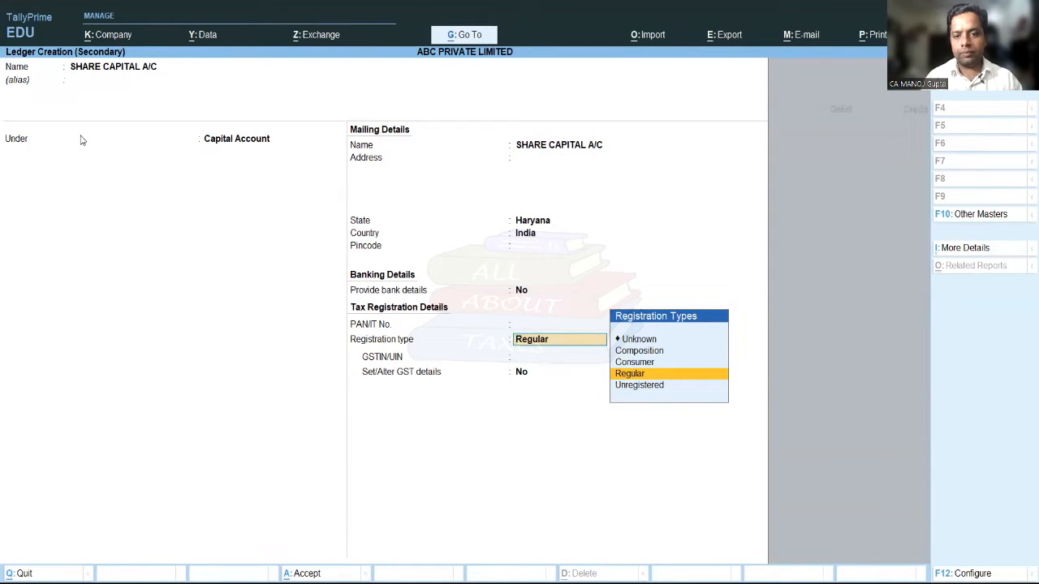
# Set the share capital ledger's registration type to Unregistered and save the ledger.
pyautogui.press('Down')
pyautogui.press('Return')
pyautogui.press('Return')
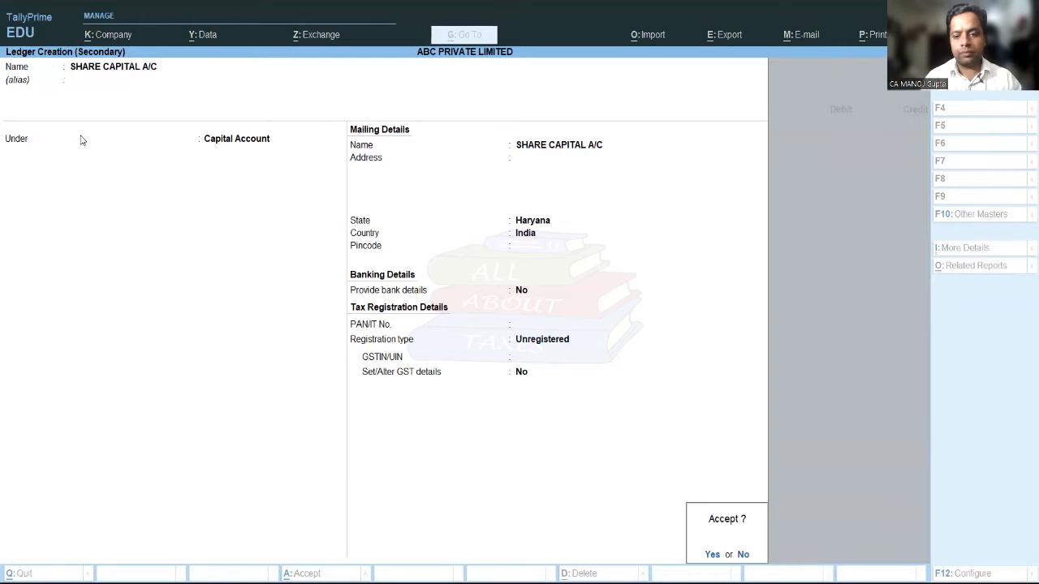
pyautogui.press('Return')
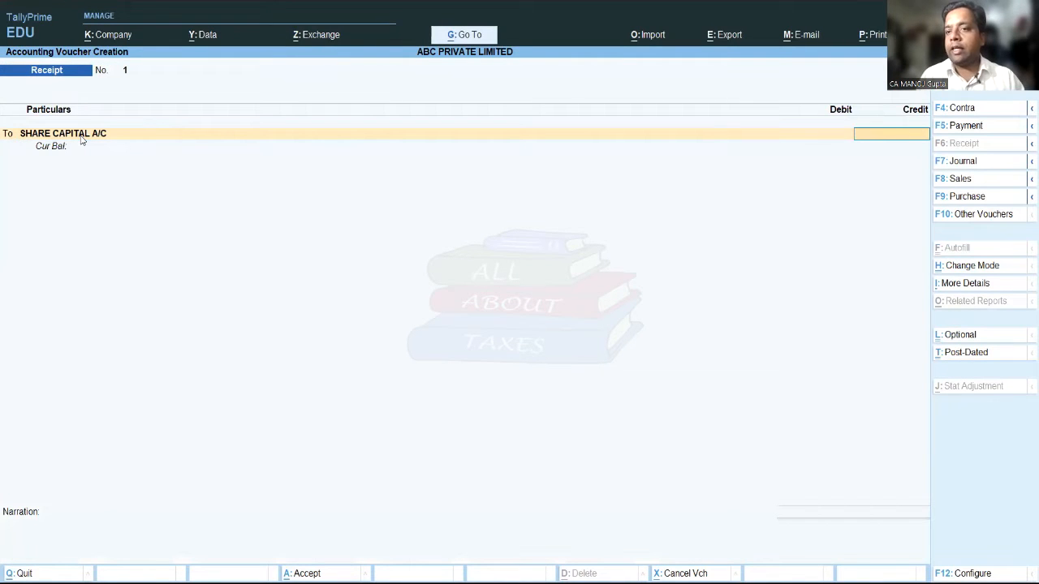
# Credit SHARE CAPITAL A/C with 100000 in the receipt voucher.
pyautogui.write('100000')
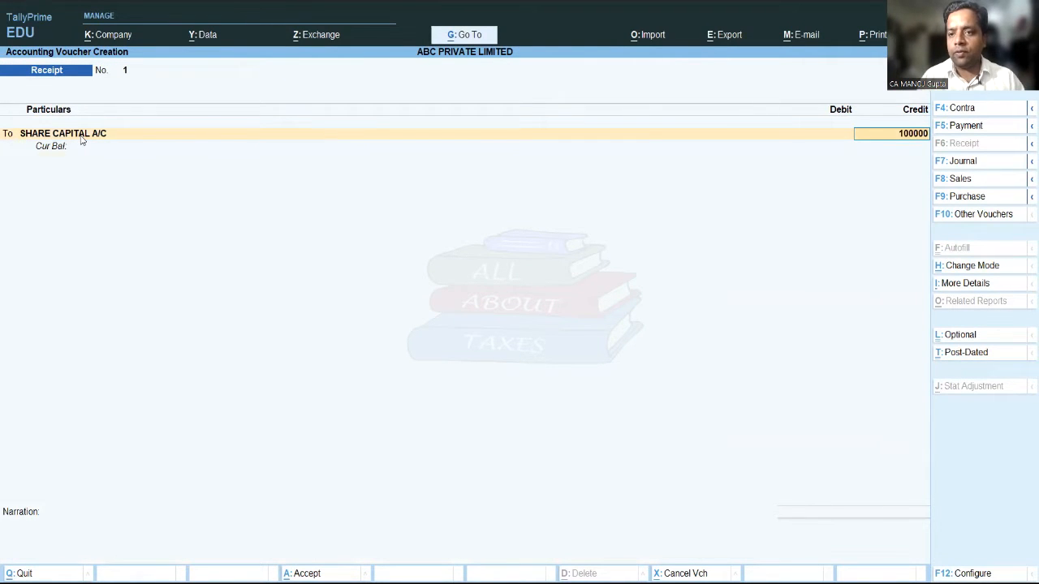
pyautogui.press('Return')
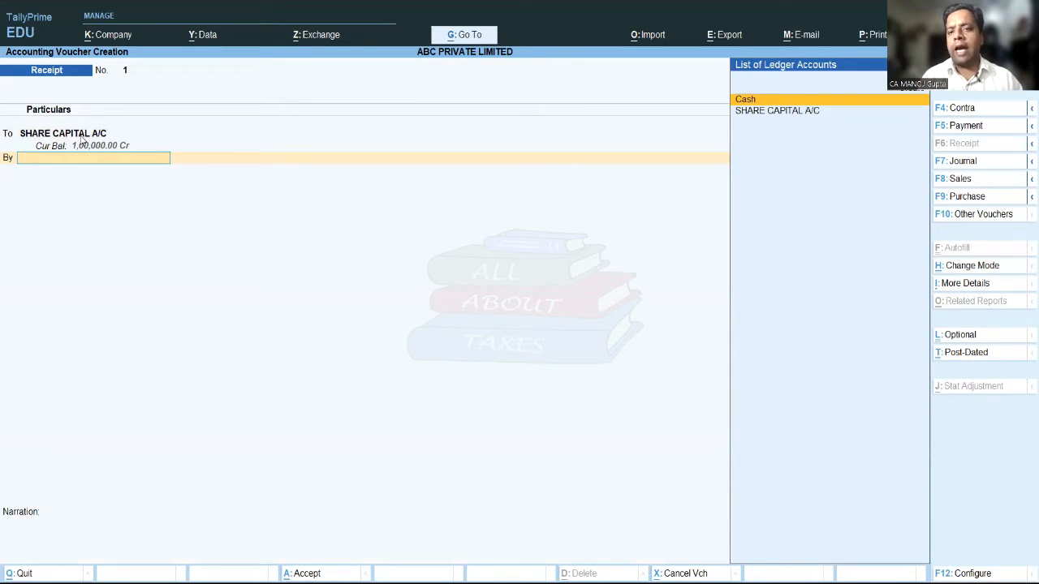
# Debit Cash with the full 1,00,000 in the receipt voucher, leave the narration blank and save the voucher.
pyautogui.write('cash')
pyautogui.press('Return')
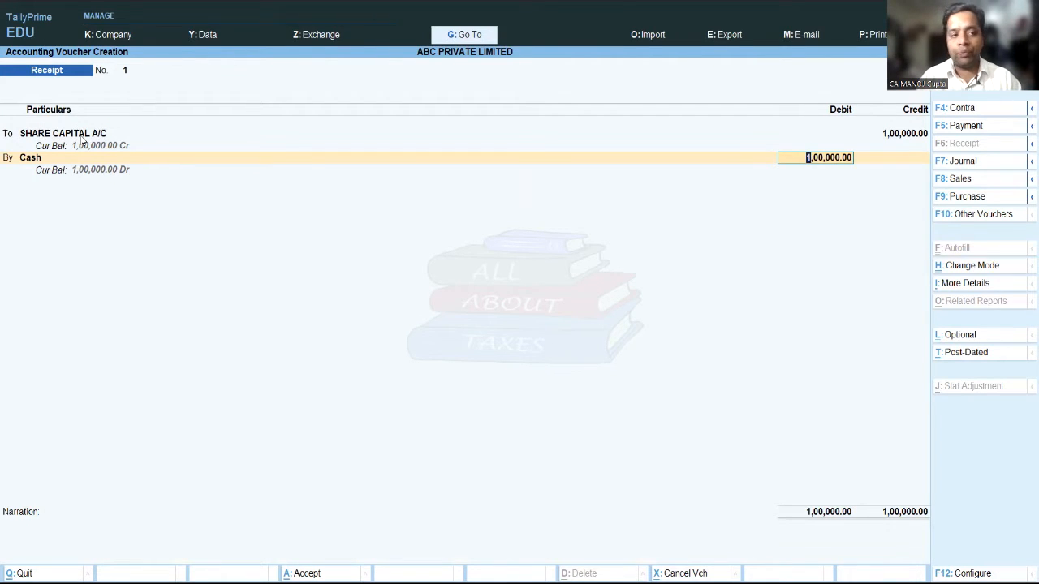
pyautogui.press('Return')
pyautogui.press('Return')
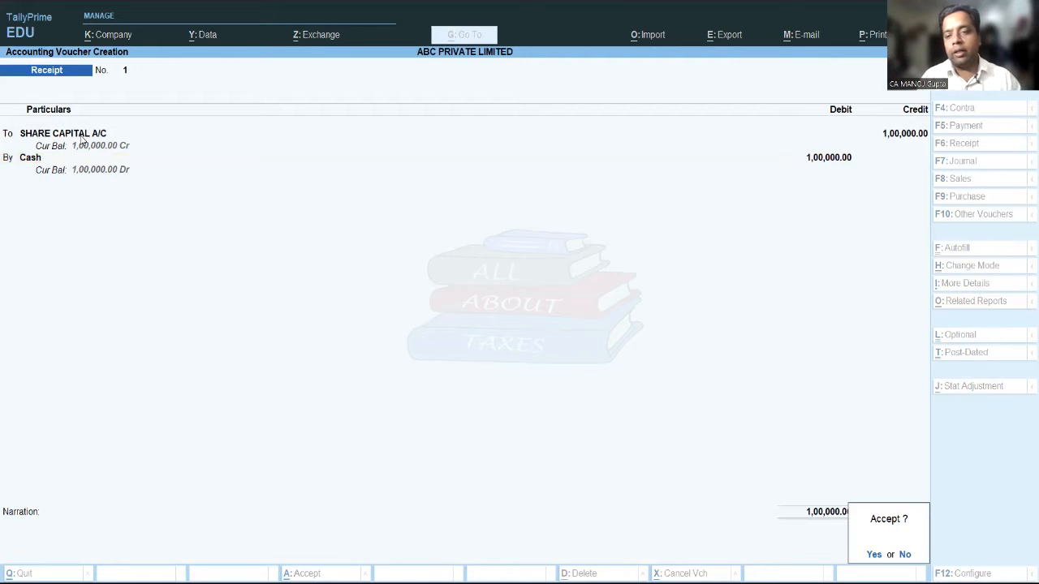
pyautogui.press('Return')
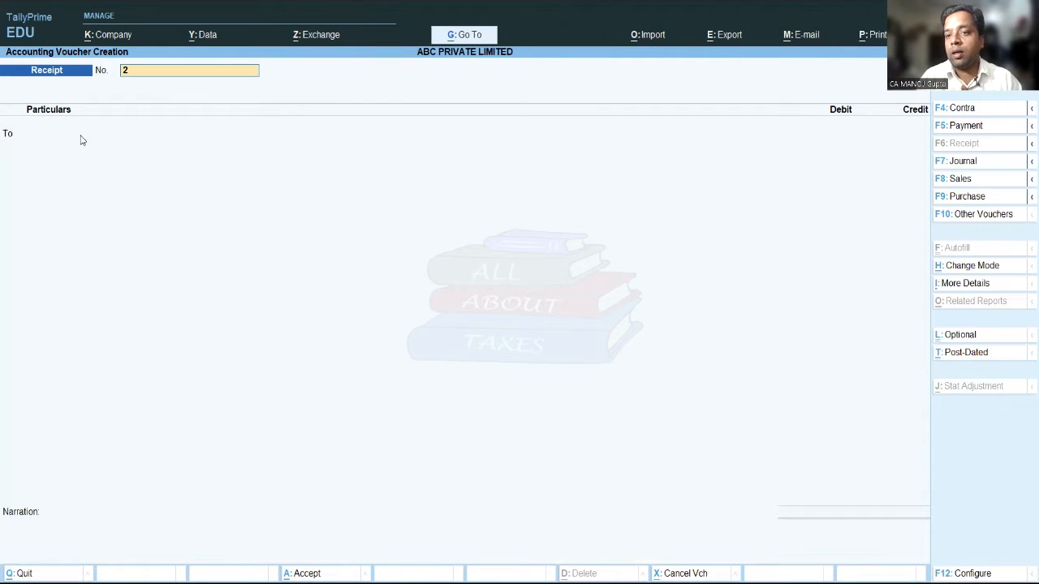
# Leave voucher entry and open the saved share capital receipt from the Day Book for alteration.
pyautogui.press('Escape')
pyautogui.press('Return')
pyautogui.press('Escape')
pyautogui.press('Escape')
pyautogui.press('d')
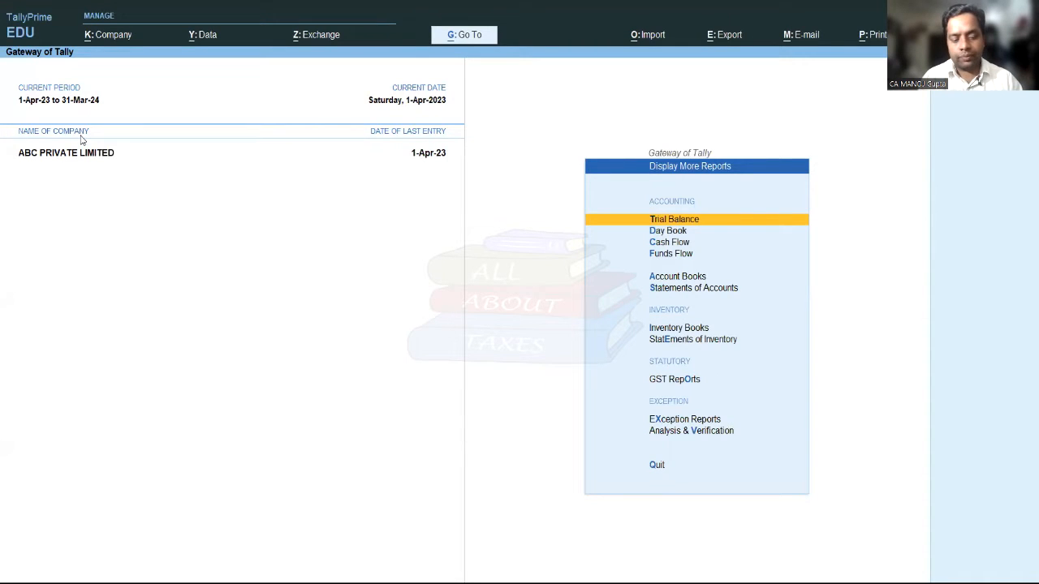
pyautogui.press('d')
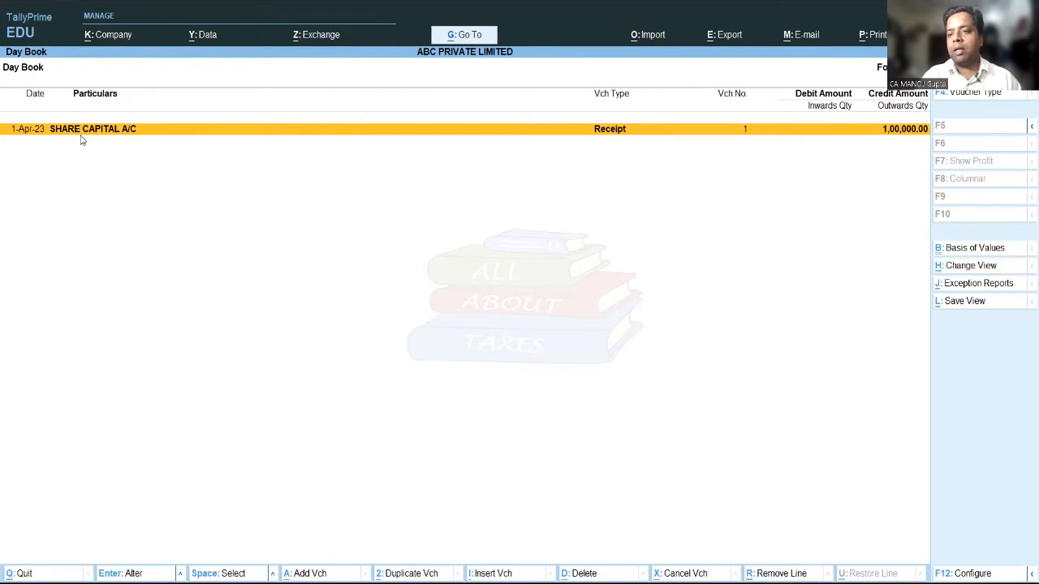
pyautogui.click(419, 133)
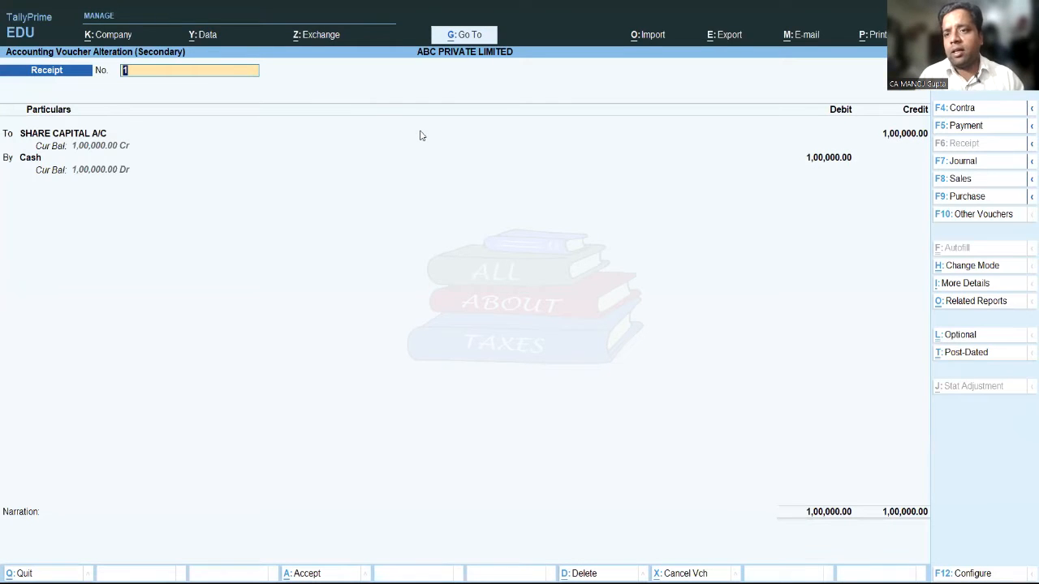
# View the receipt voucher's edit log and the details of version 1, and return to the voucher.
pyautogui.click(980, 306)
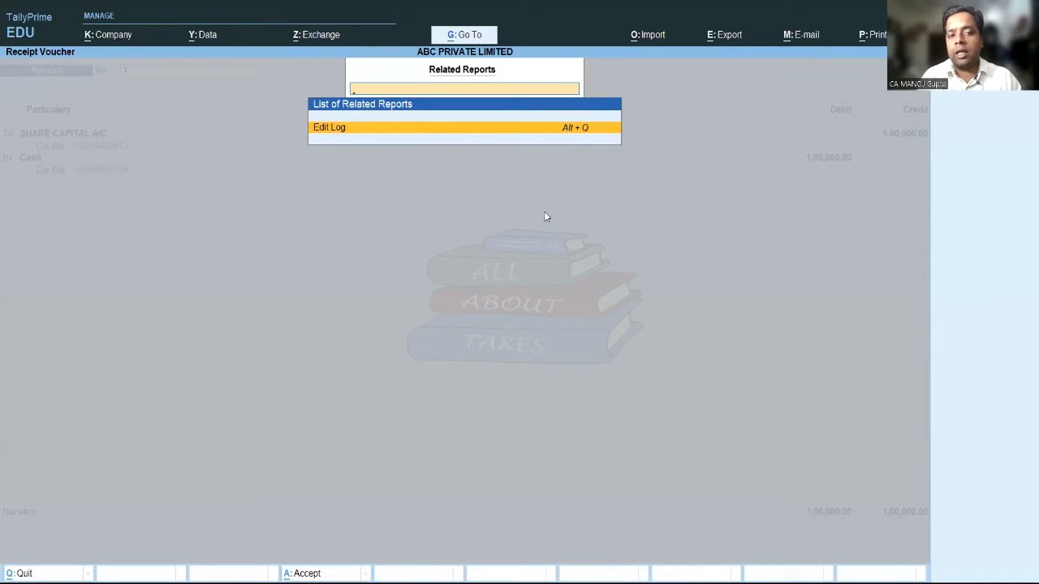
pyautogui.press('Return')
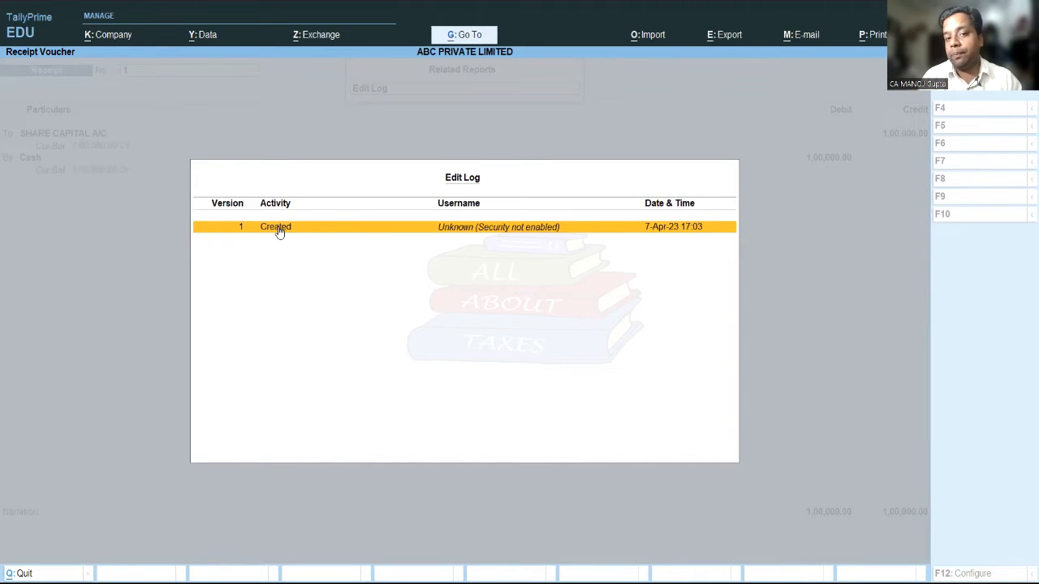
pyautogui.click(350, 235)
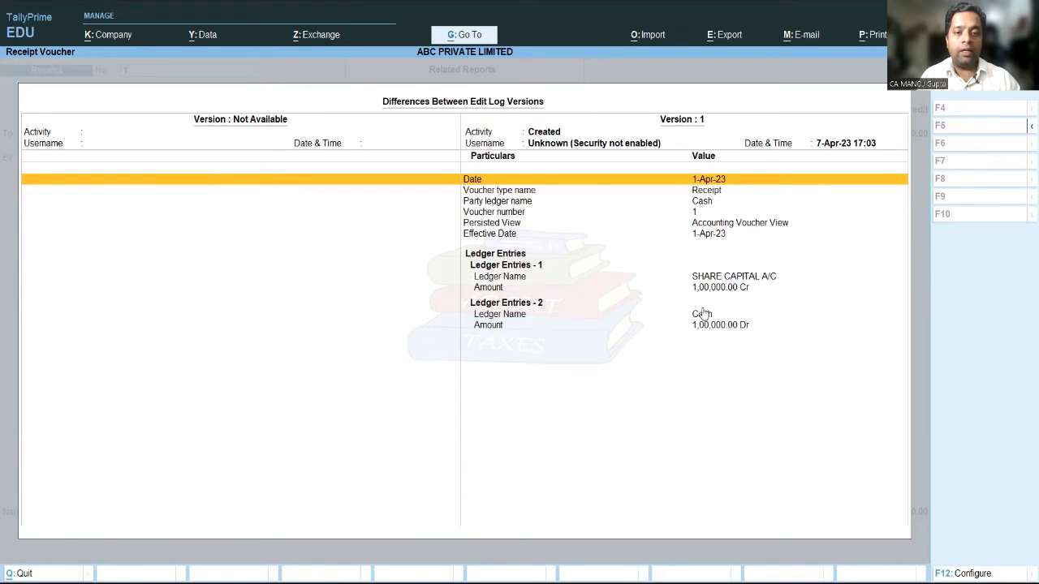
pyautogui.press('Escape')
pyautogui.press('Escape')
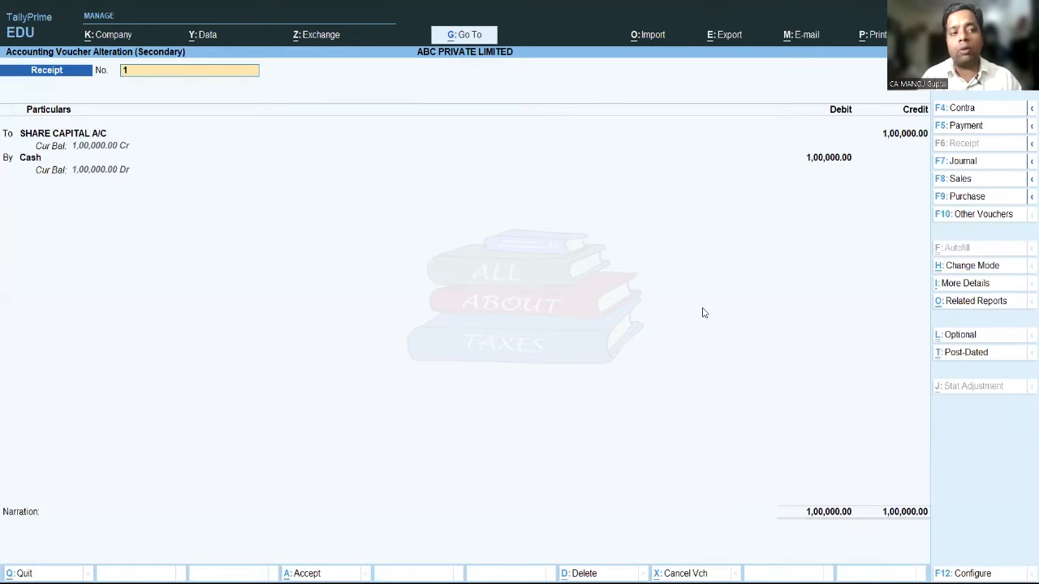
# Set the SHARE CAPITAL A/C credit to 50,000 in the receipt, keep Cash as the debit ledger and save the alteration.
pyautogui.press('Return')
pyautogui.press('Return')
pyautogui.press('Return')
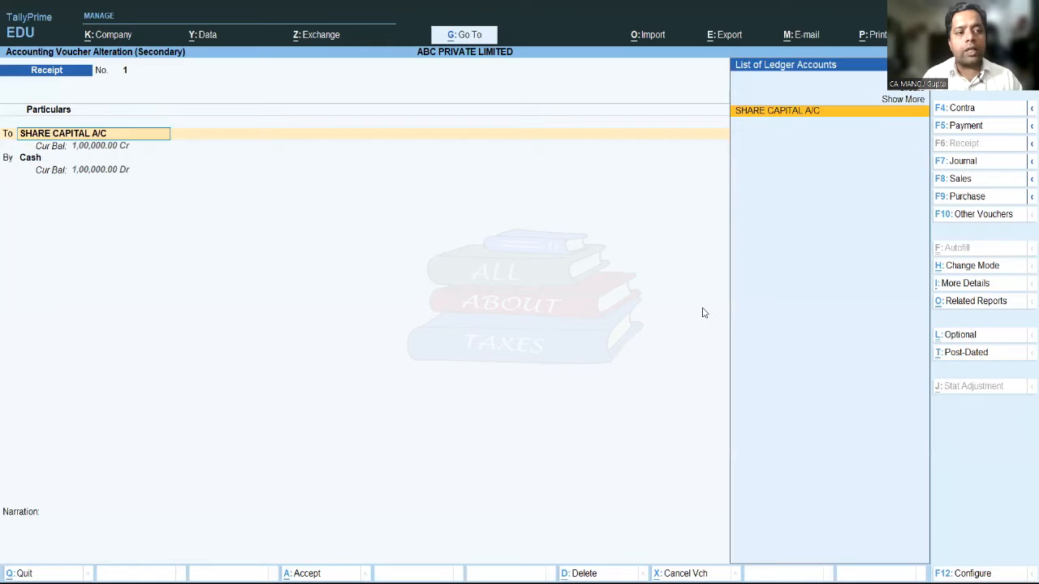
pyautogui.write('50,000')
pyautogui.press('Return')
pyautogui.press('Return')
pyautogui.press('Return')
pyautogui.press('Return')
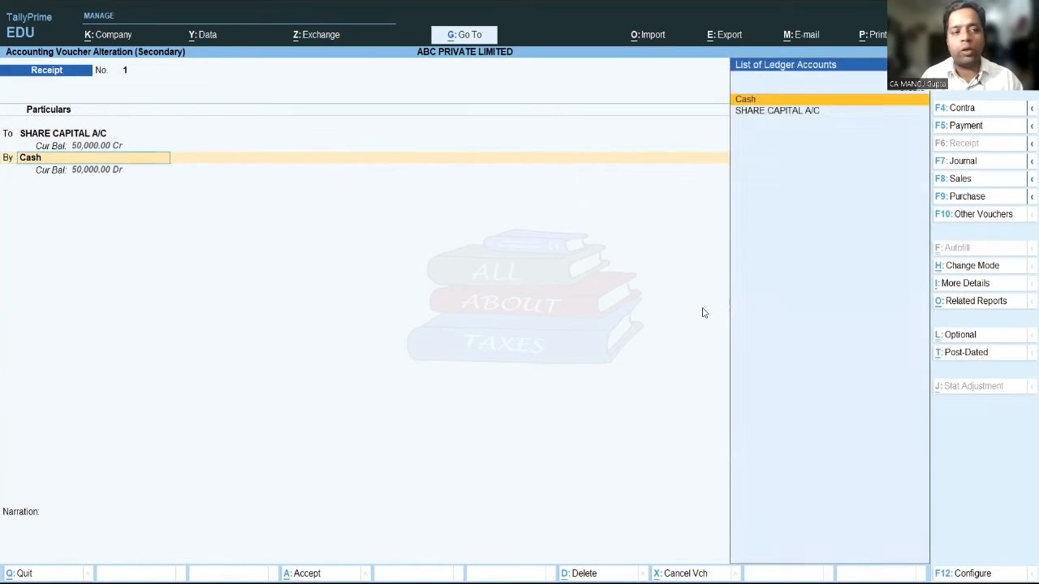
pyautogui.press('Return')
pyautogui.press('Return')
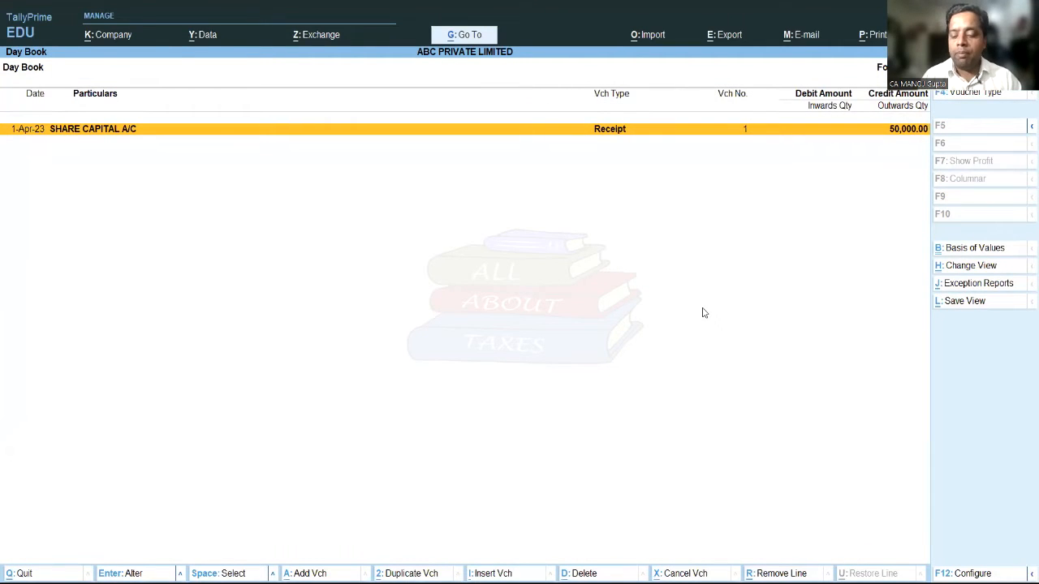
# Reopen the altered receipt from the Day Book and show the edit log differences between versions 1 and 2.
pyautogui.press('Return')
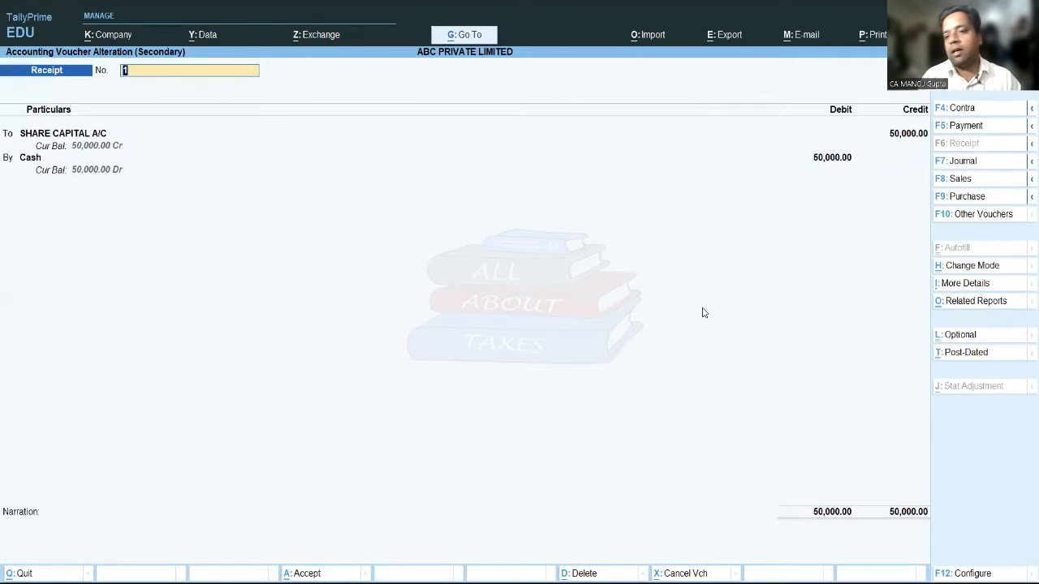
pyautogui.click(964, 304)
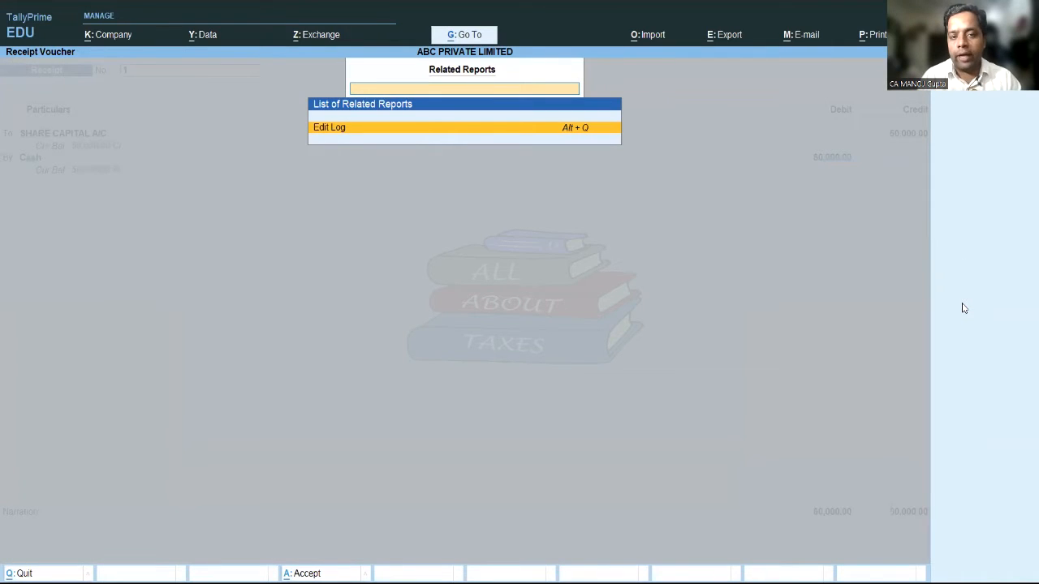
pyautogui.press('Return')
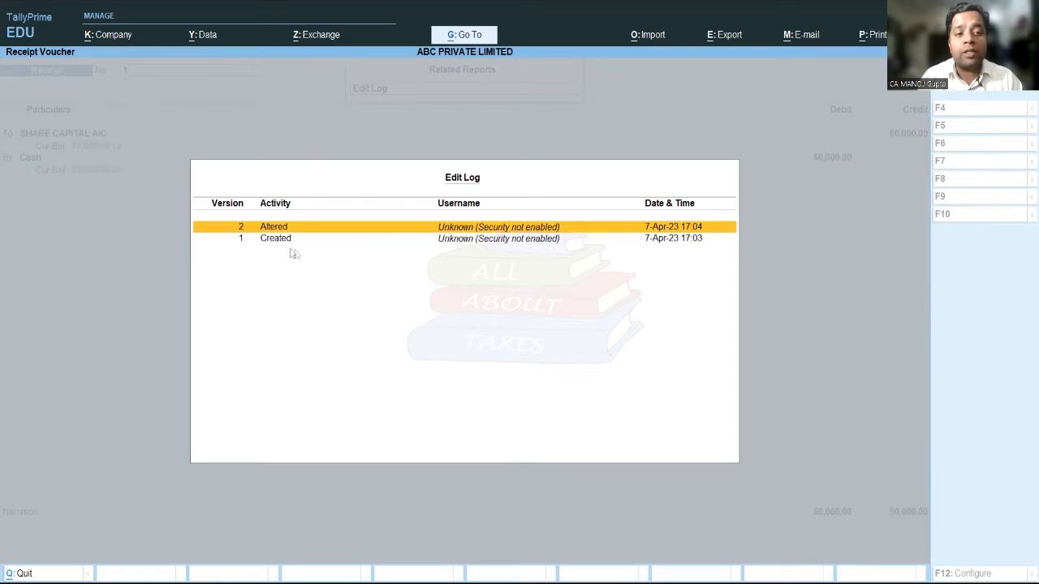
pyautogui.click(696, 237)
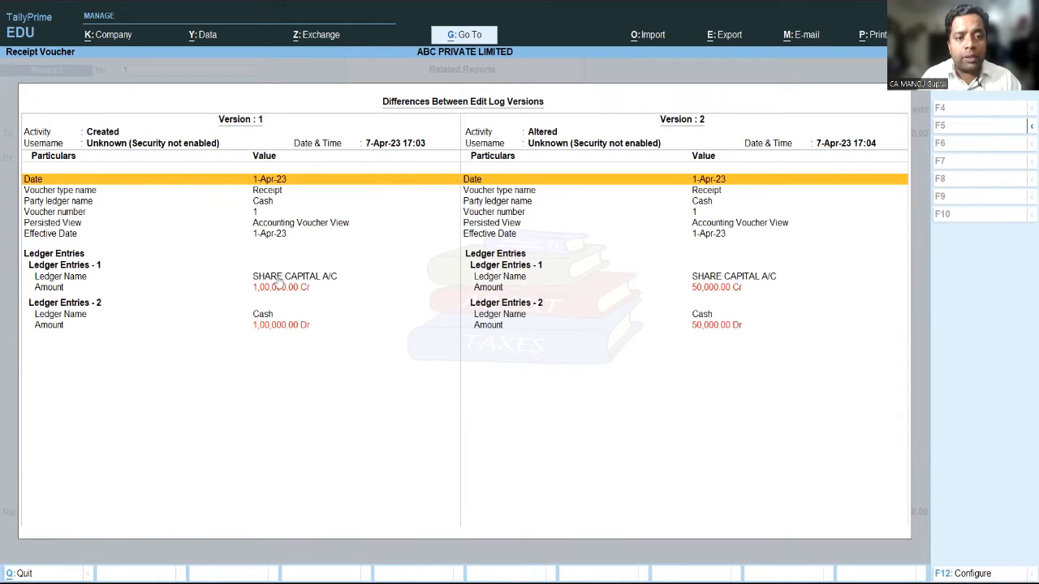
# Examine the share capital amount in the comparison of versions 1 and 2, and return to the voucher.
pyautogui.press('Down')
pyautogui.press('Down')
pyautogui.press('Down')
pyautogui.press('Down')
pyautogui.press('Down')
pyautogui.press('Down')
pyautogui.press('Down')
pyautogui.press('Down')
pyautogui.press('Down')
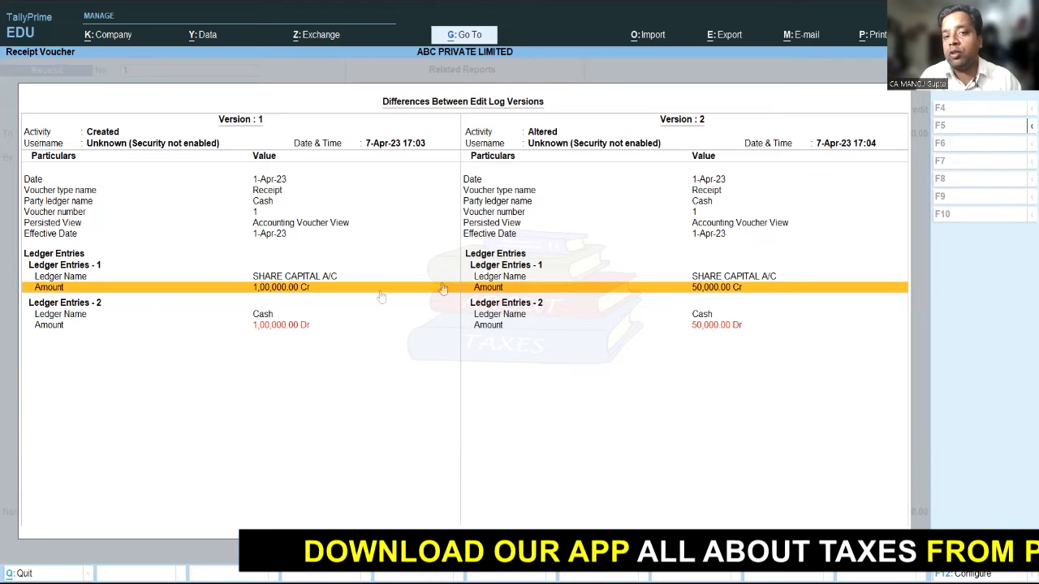
pyautogui.press('Escape')
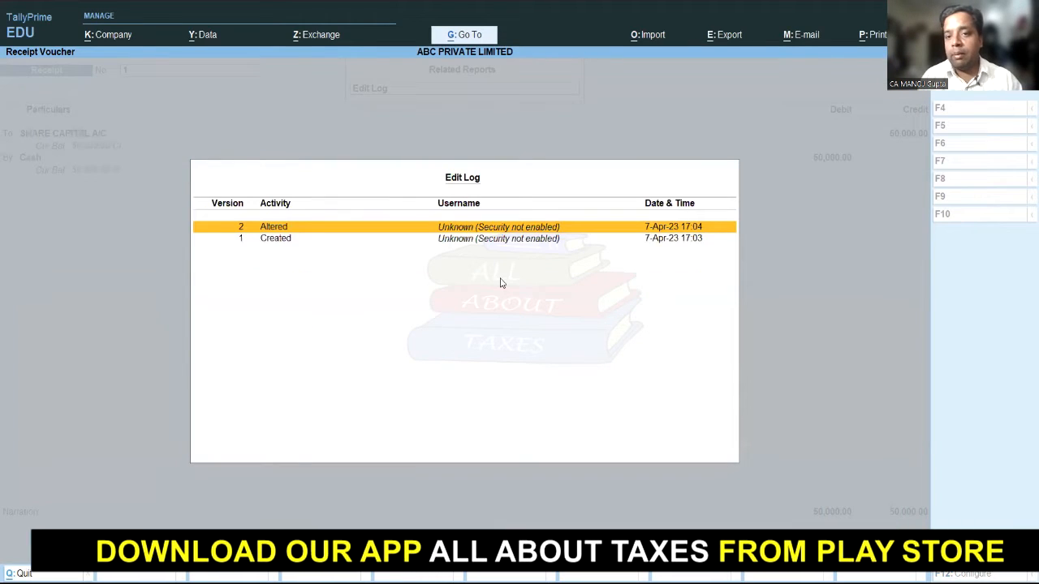
pyautogui.press('Escape')
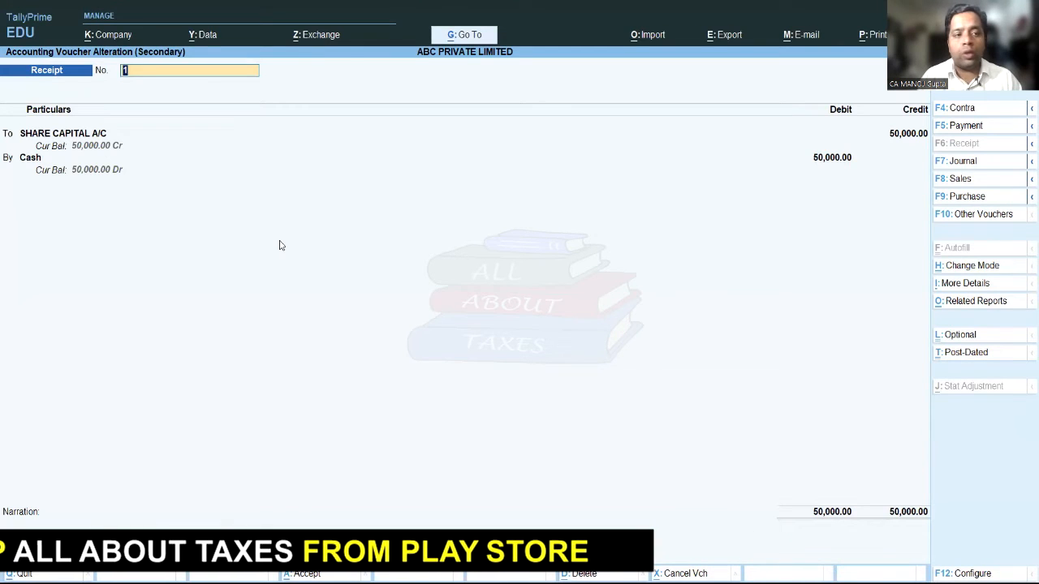
# Replace the receipt's credit ledger with a new ledger named SBI LOAN under Secured Loans, keeping assessable value calculation as Not Applicable.
pyautogui.press('Return')
pyautogui.press('Return')
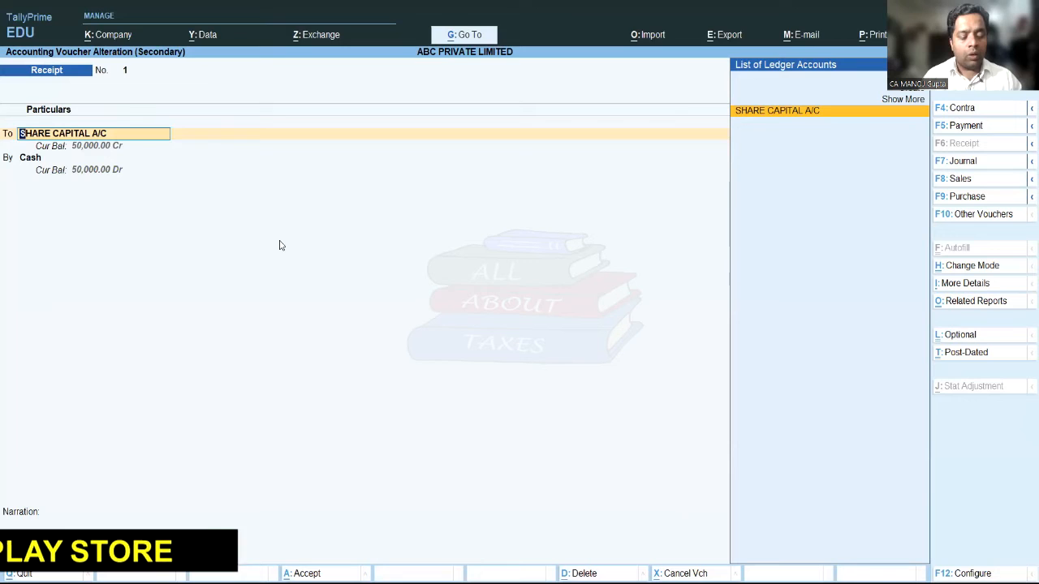
pyautogui.hotkey('alt', 'c')
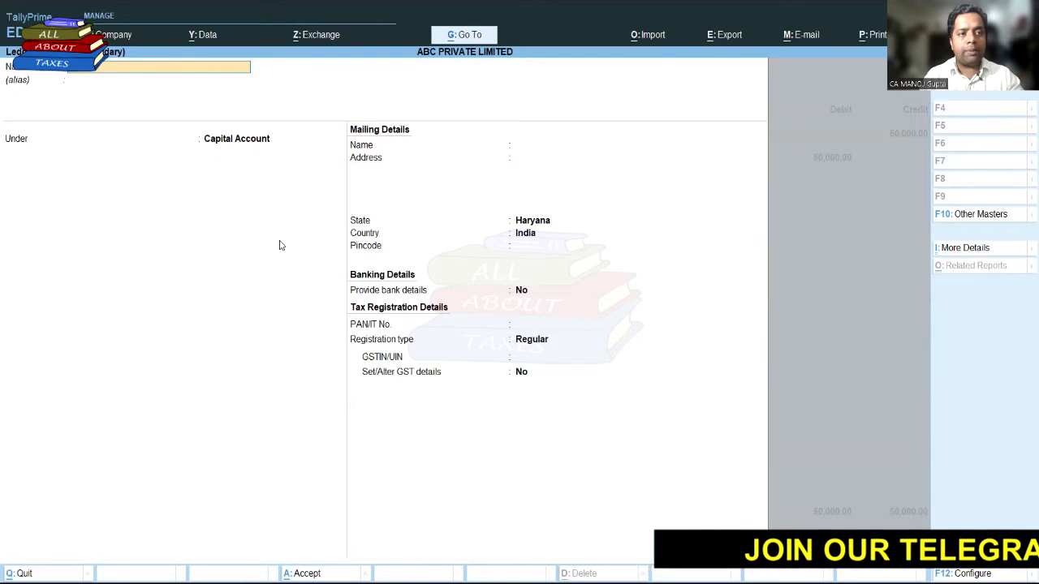
pyautogui.write('SBI LOAN')
pyautogui.press('Return')
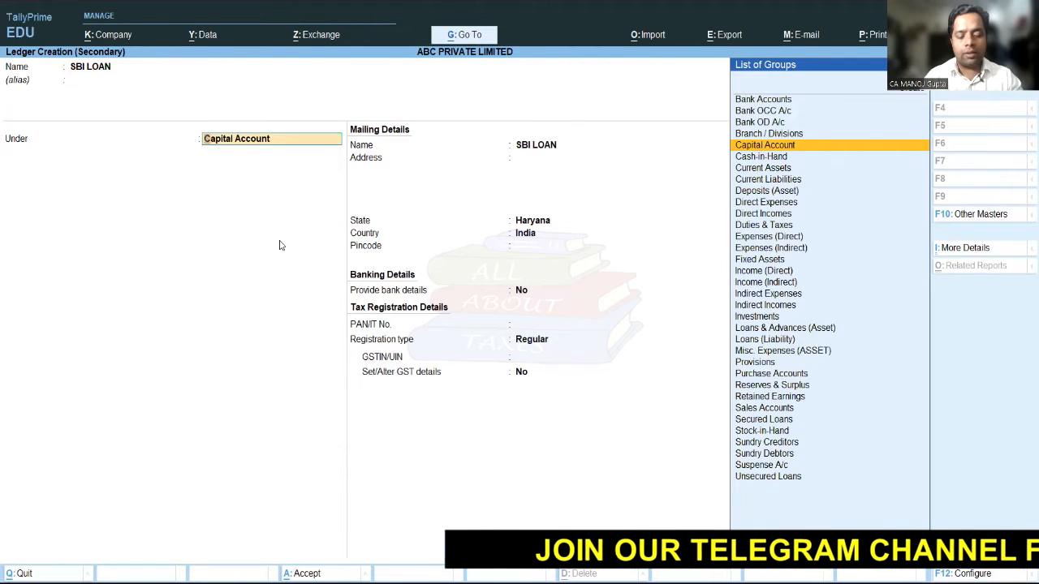
pyautogui.write('SEC')
pyautogui.press('Return')
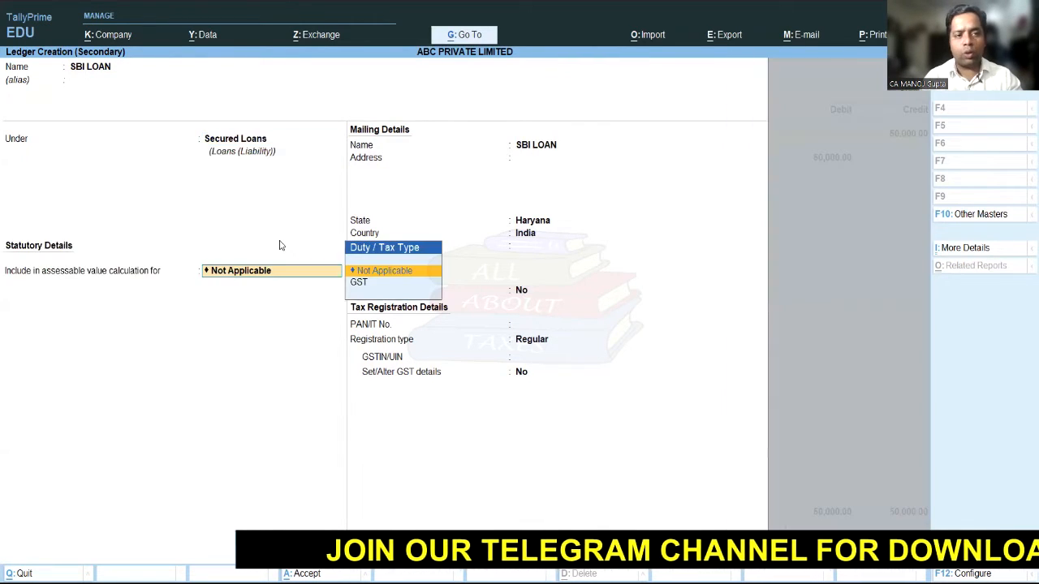
pyautogui.press('Return')
pyautogui.hotkey('ctrl', 'a')
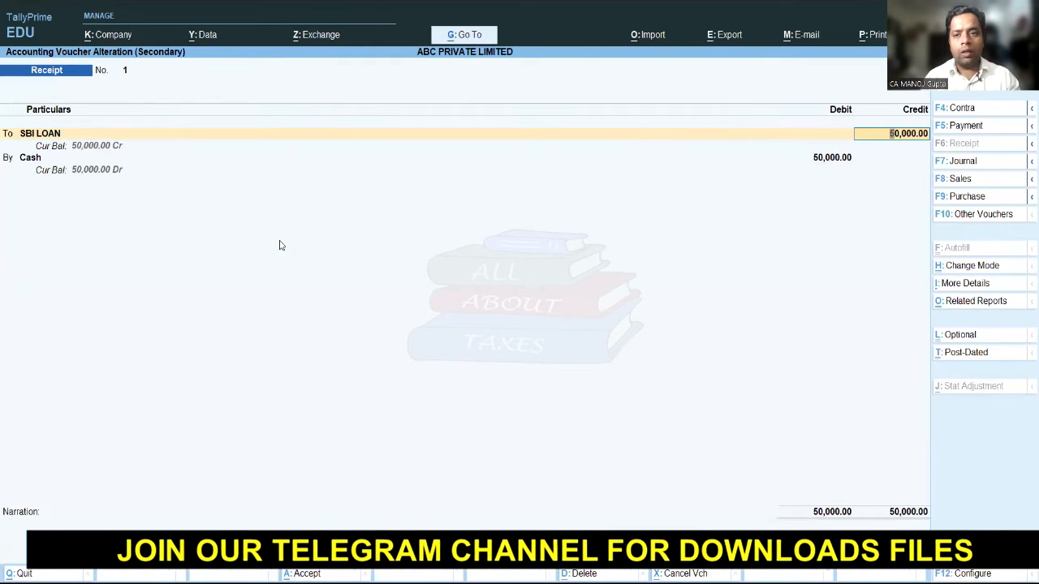
# Set the SBI LOAN credit to 500000, keep Cash as the debit ledger and save the altered receipt.
pyautogui.write('50')
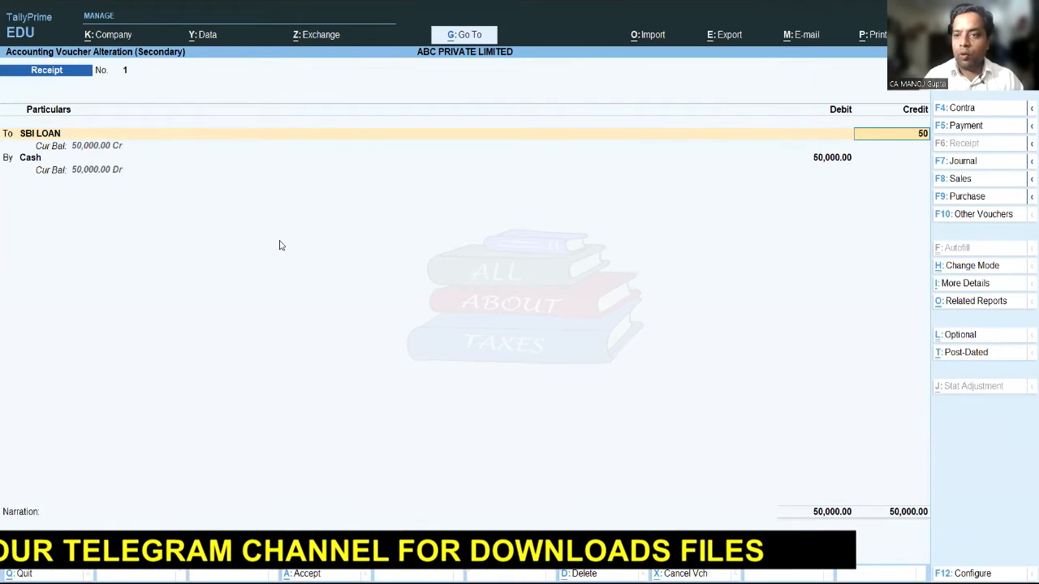
pyautogui.write('0000')
pyautogui.press('Return')
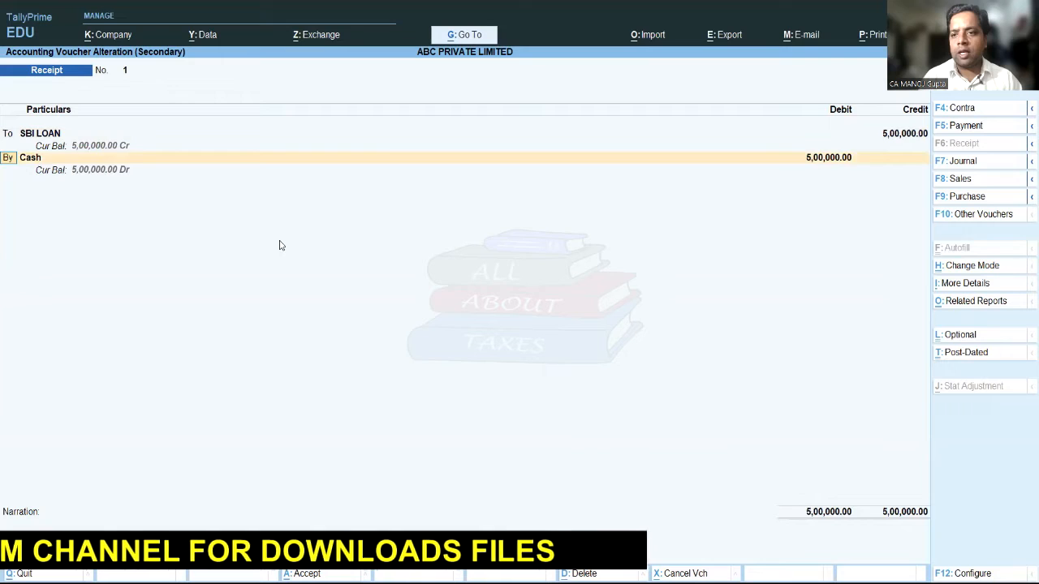
pyautogui.press('Return')
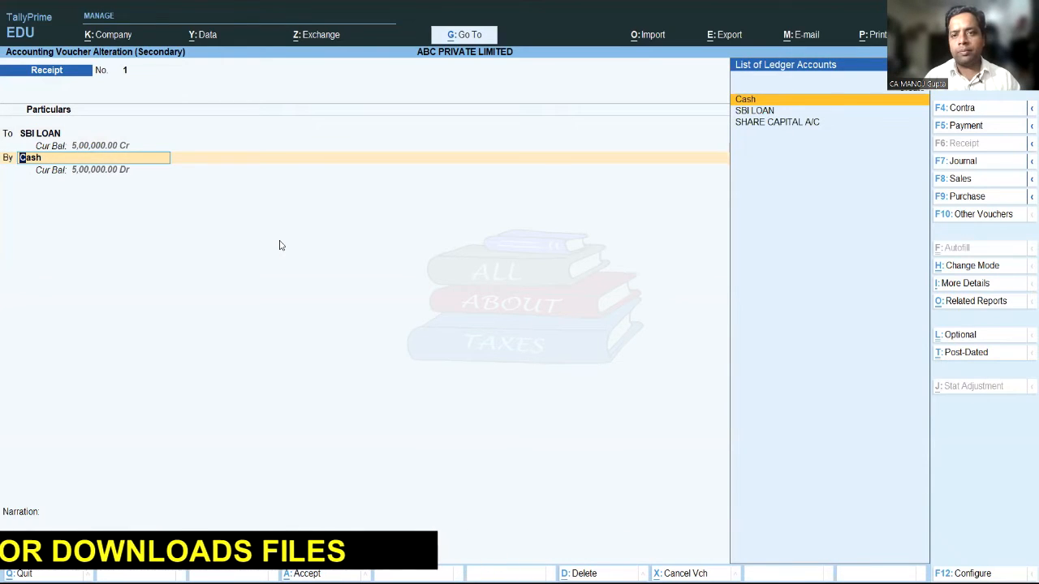
pyautogui.press('Return')
pyautogui.press('Return')
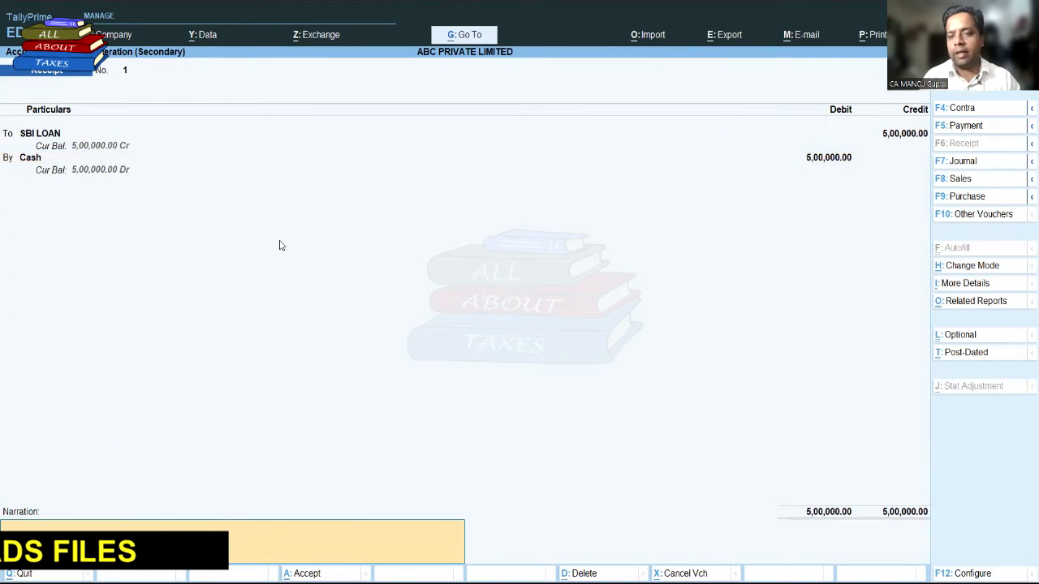
pyautogui.press('Return')
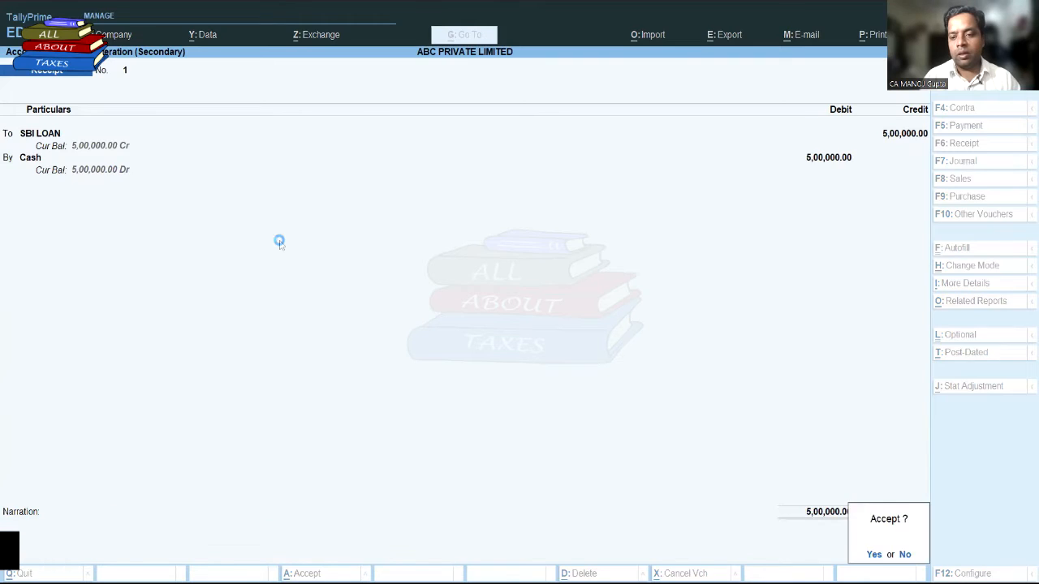
pyautogui.press('Return')
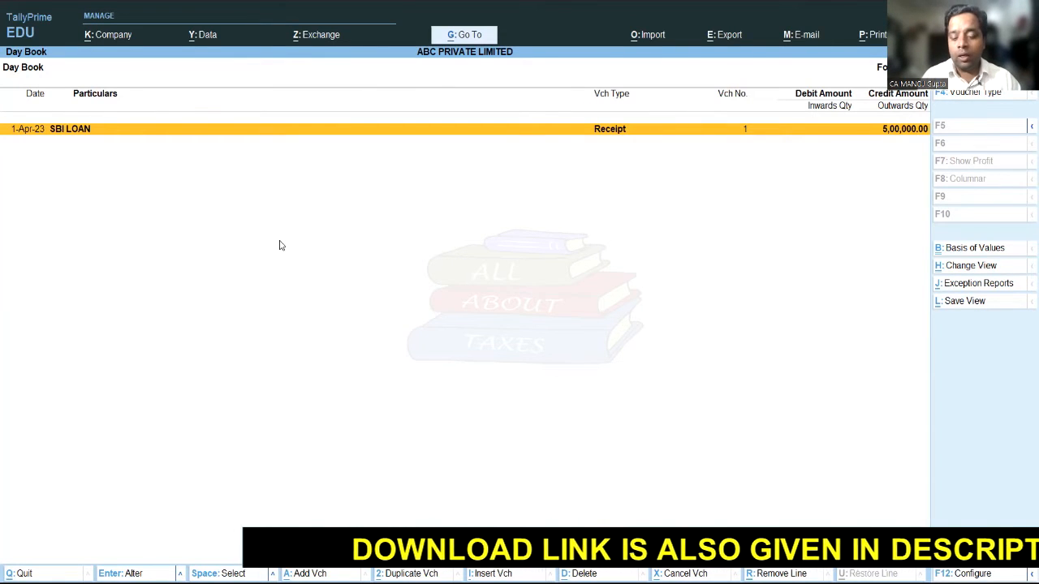
# Reopen the SBI LOAN receipt and show the edit log differences between versions 2 and 3.
pyautogui.press('Return')
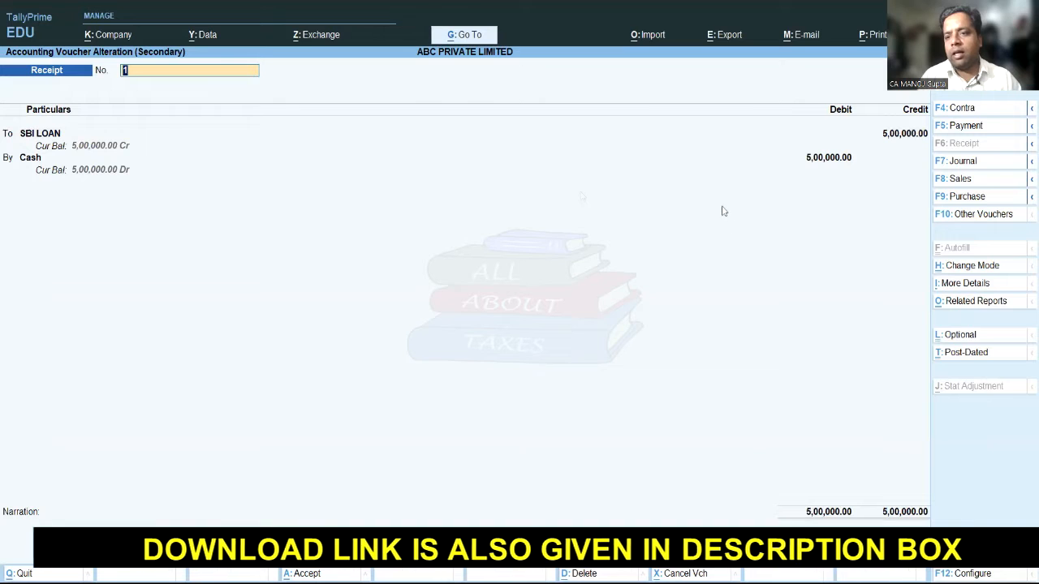
pyautogui.click(973, 302)
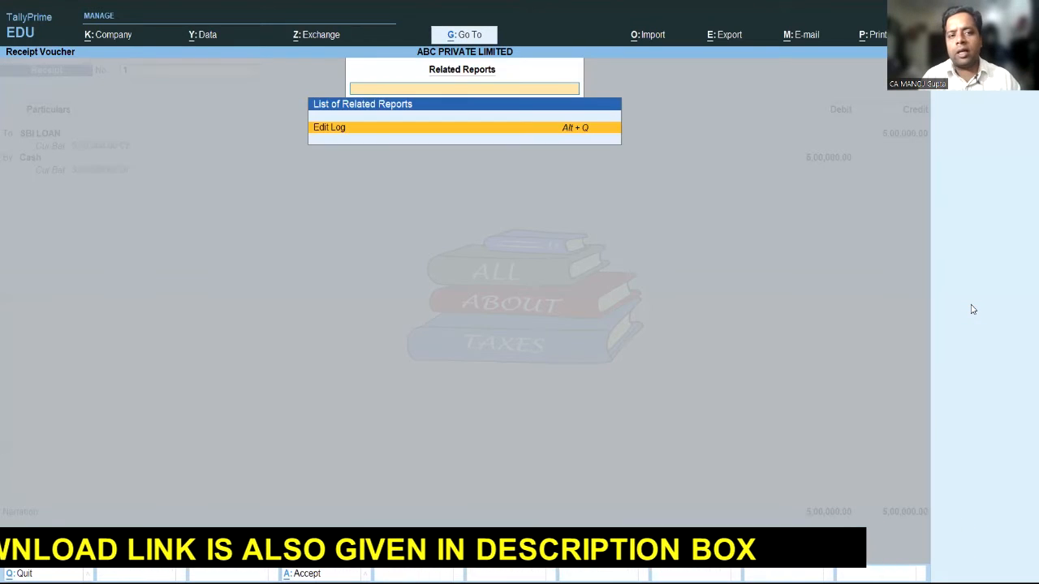
pyautogui.press('Return')
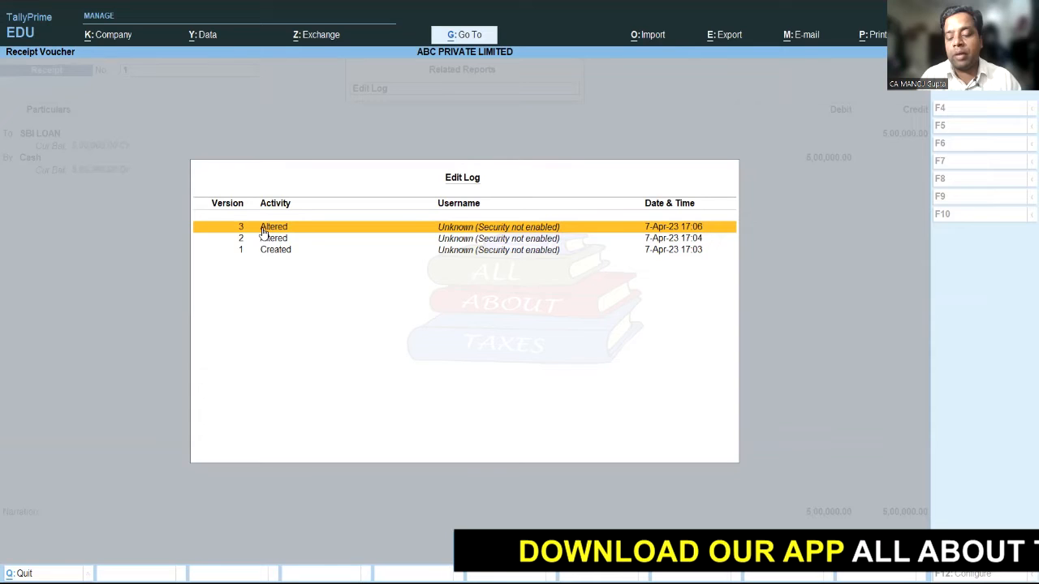
pyautogui.press('Return')
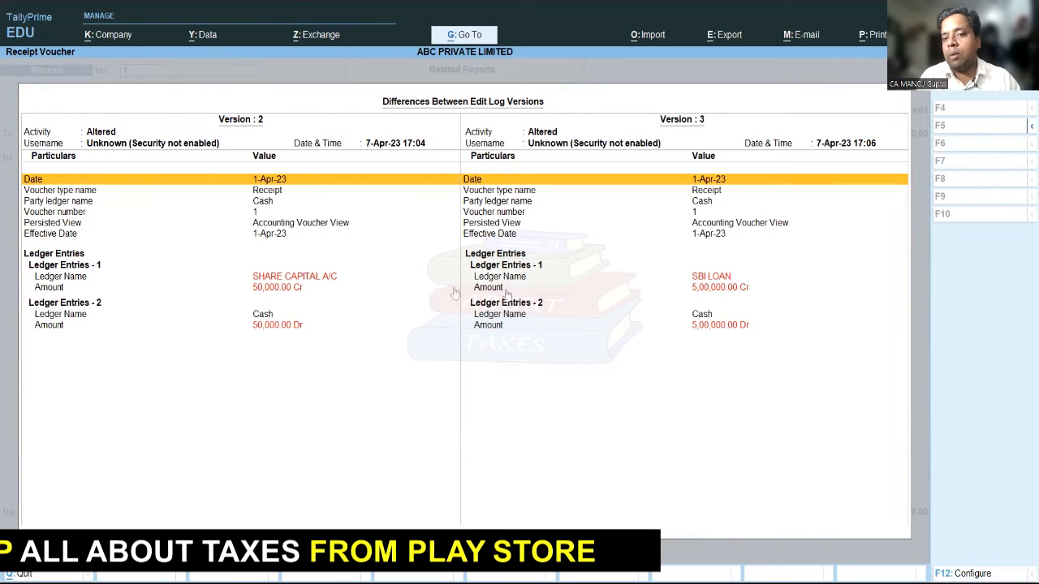
# Examine the ledger names and amounts of both ledger entries in the comparison of edit log versions 2 and 3.
pyautogui.press('Down')
pyautogui.press('Down')
pyautogui.press('Down')
pyautogui.press('Down')
pyautogui.press('Down')
pyautogui.press('Down')
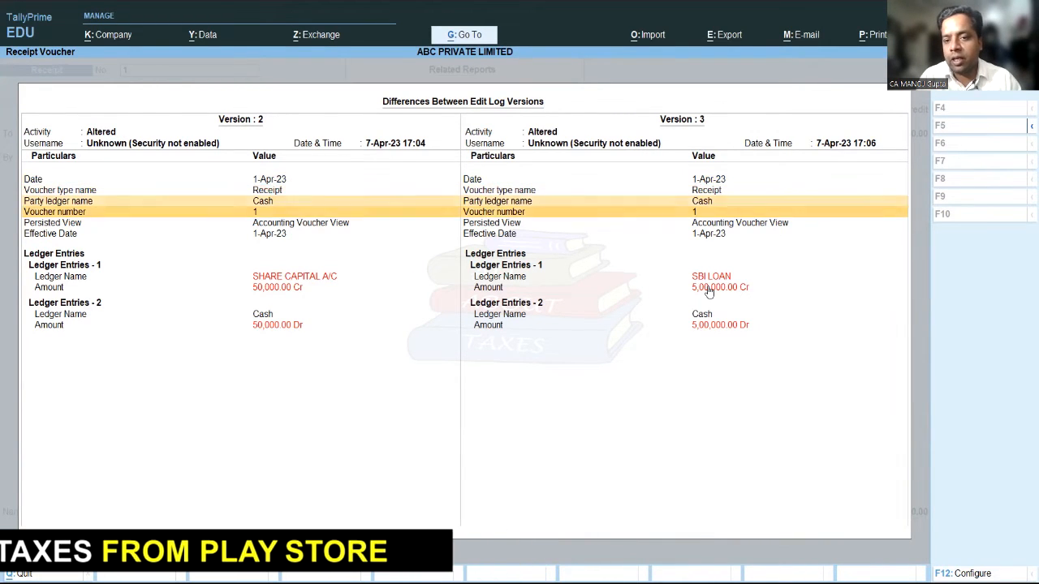
pyautogui.press('Down')
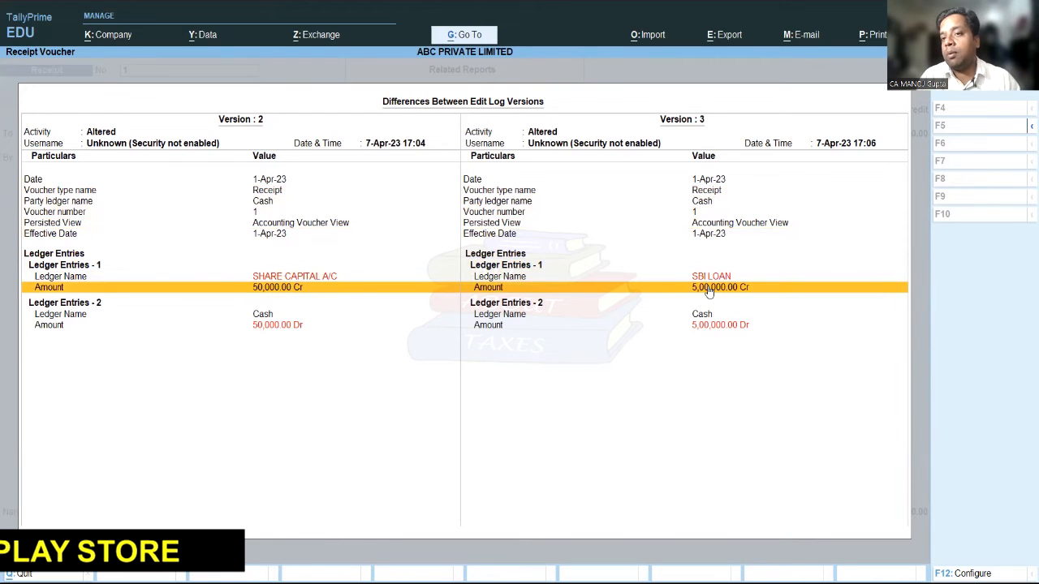
pyautogui.press('Up')
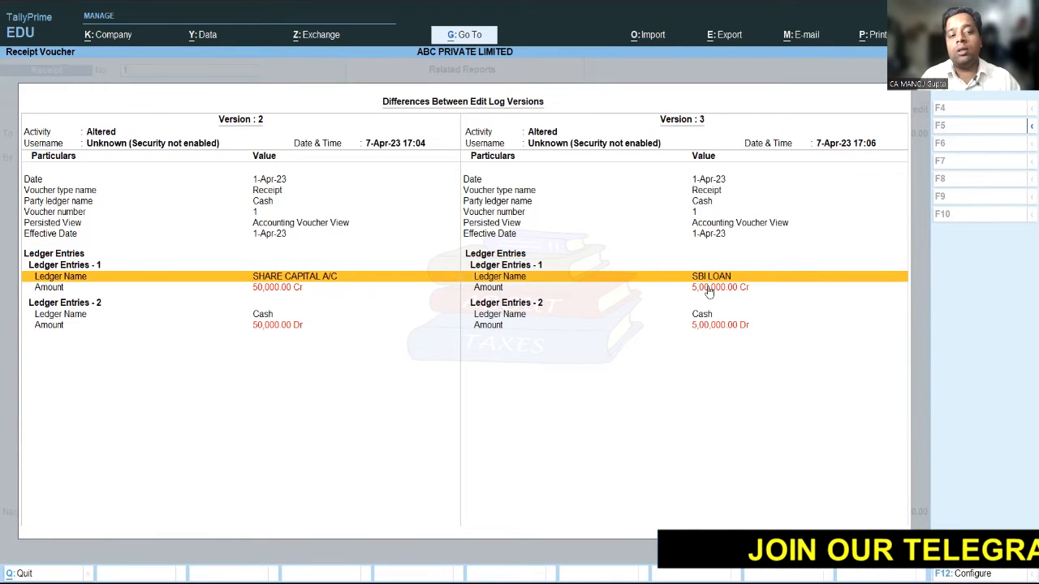
pyautogui.press('Down')
pyautogui.press('Down')
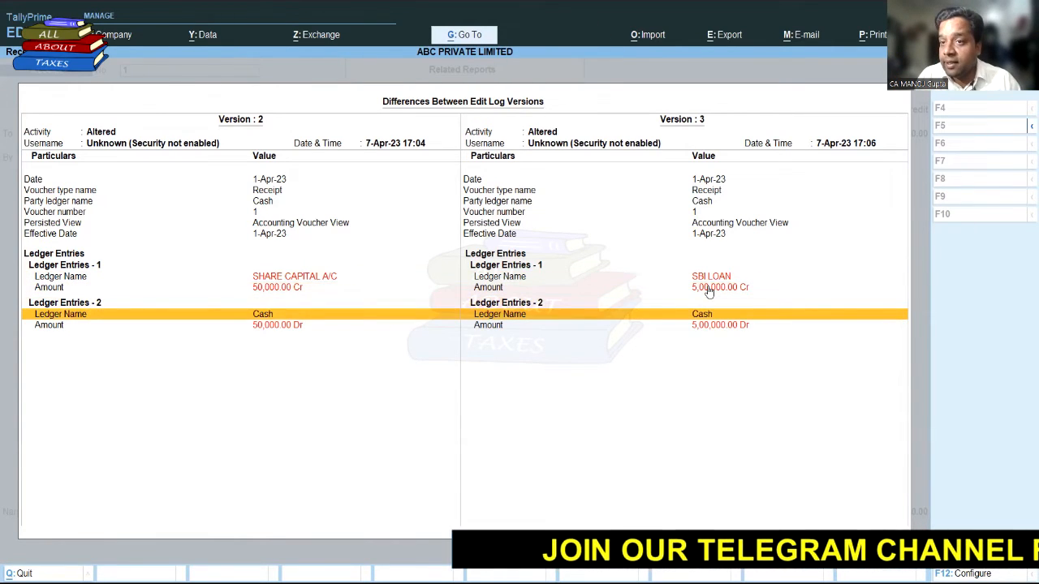
pyautogui.press('Up')
pyautogui.press('Up')
pyautogui.press('Up')
pyautogui.press('Up')
pyautogui.press('Up')
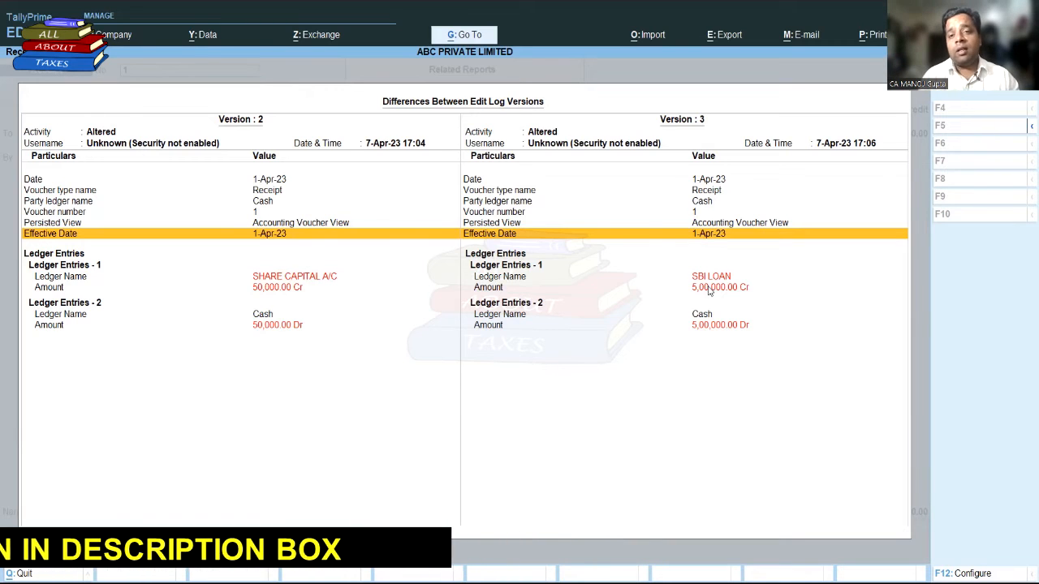
# Close the version comparison and the receipt voucher, and leave the Day Book for the list of additional reports.
pyautogui.press('Escape')
pyautogui.press('Escape')
pyautogui.press('Escape')
pyautogui.press('Return')
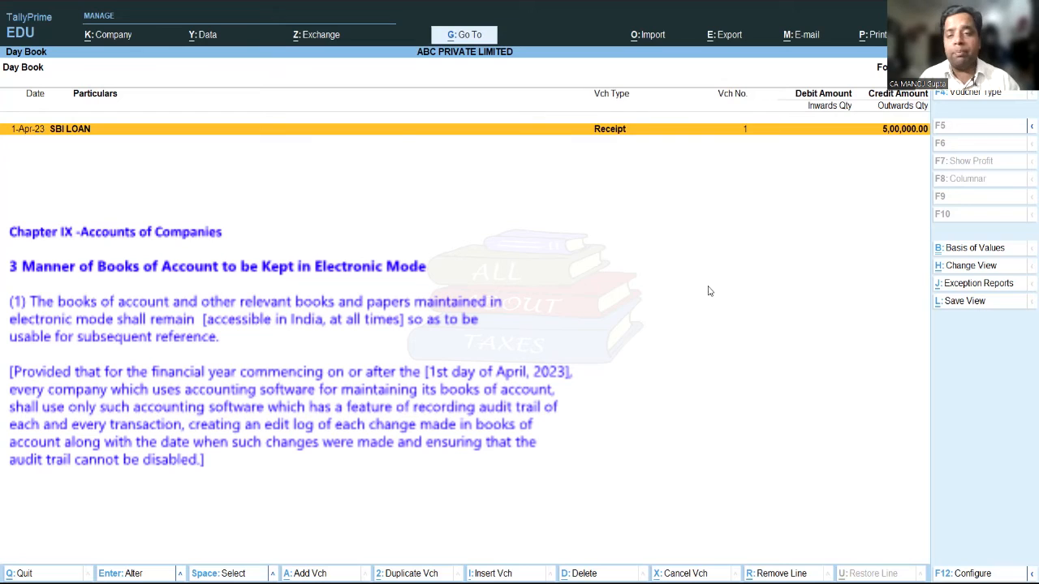
pyautogui.press('Escape')
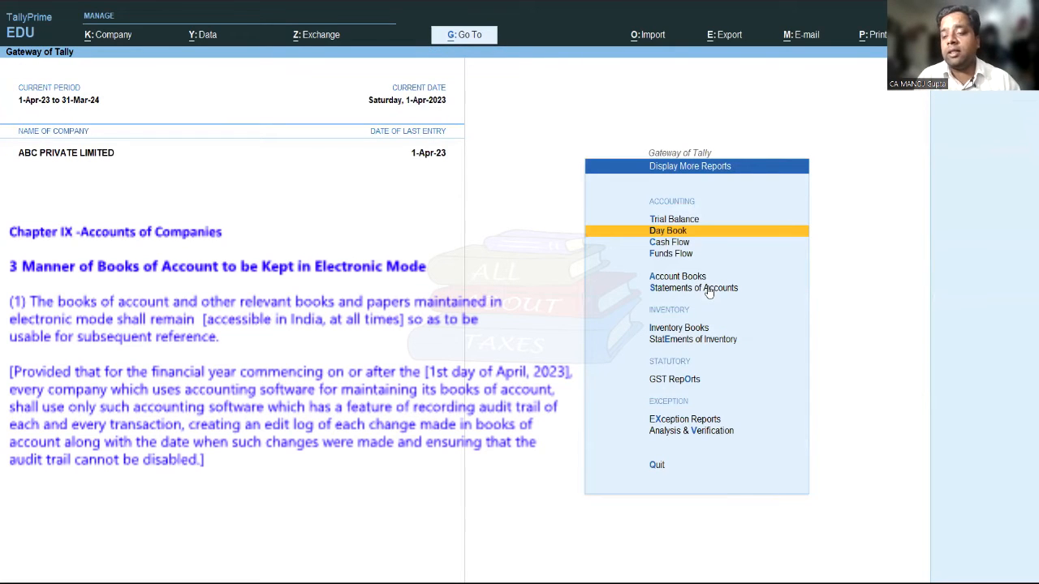